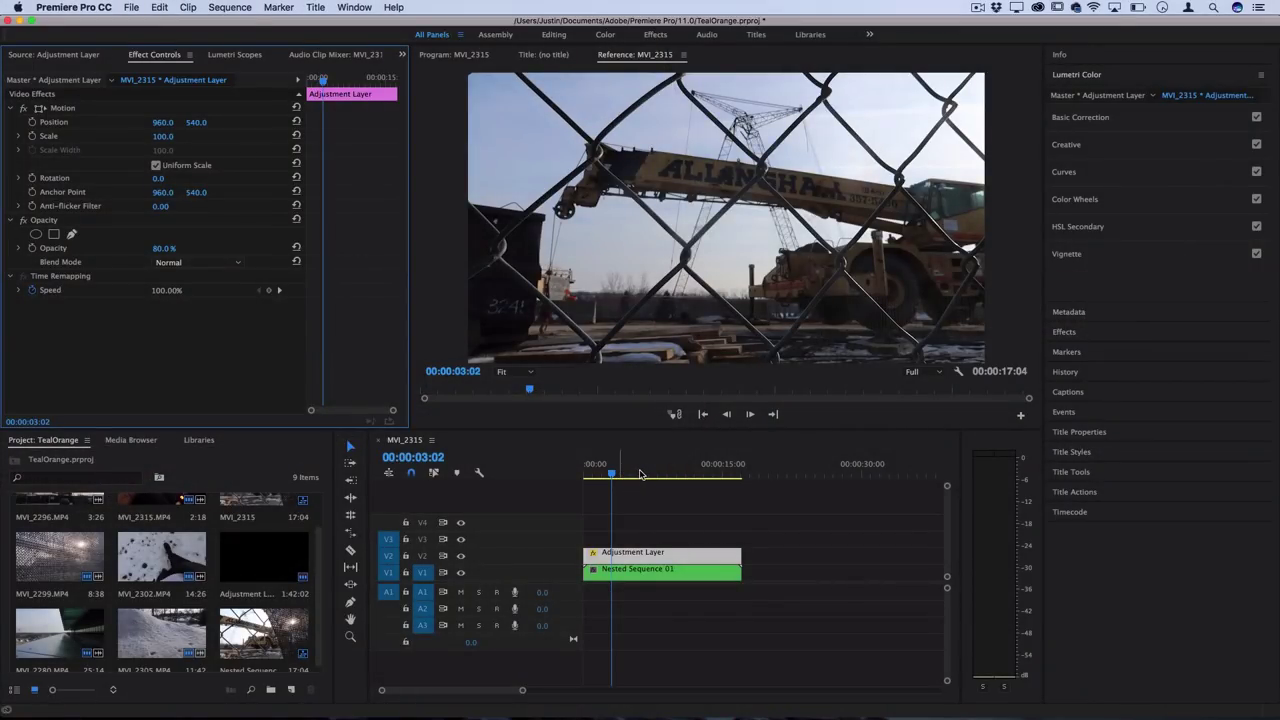
# - Scrub the clip to preview it, then delete the old Adjustment Layer clip from V2
pyautogui.moveTo(641, 474); pyautogui.dragTo(558, 476)
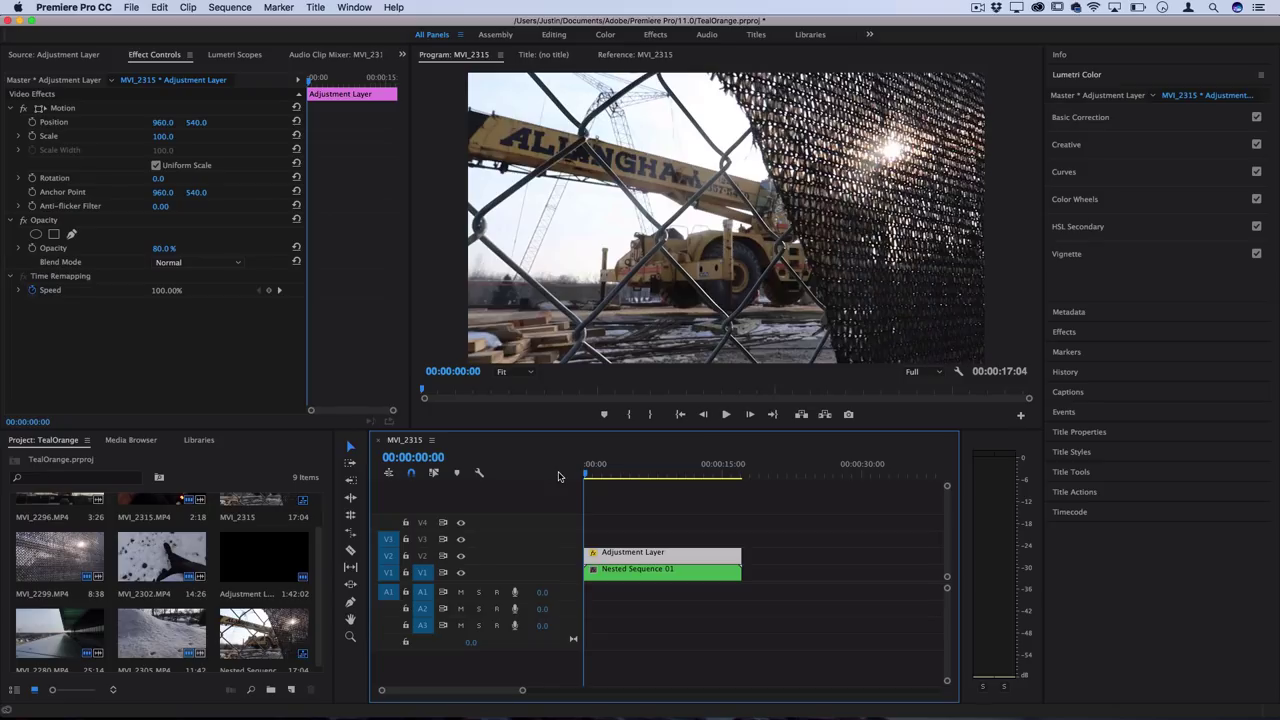
pyautogui.press('Delete')
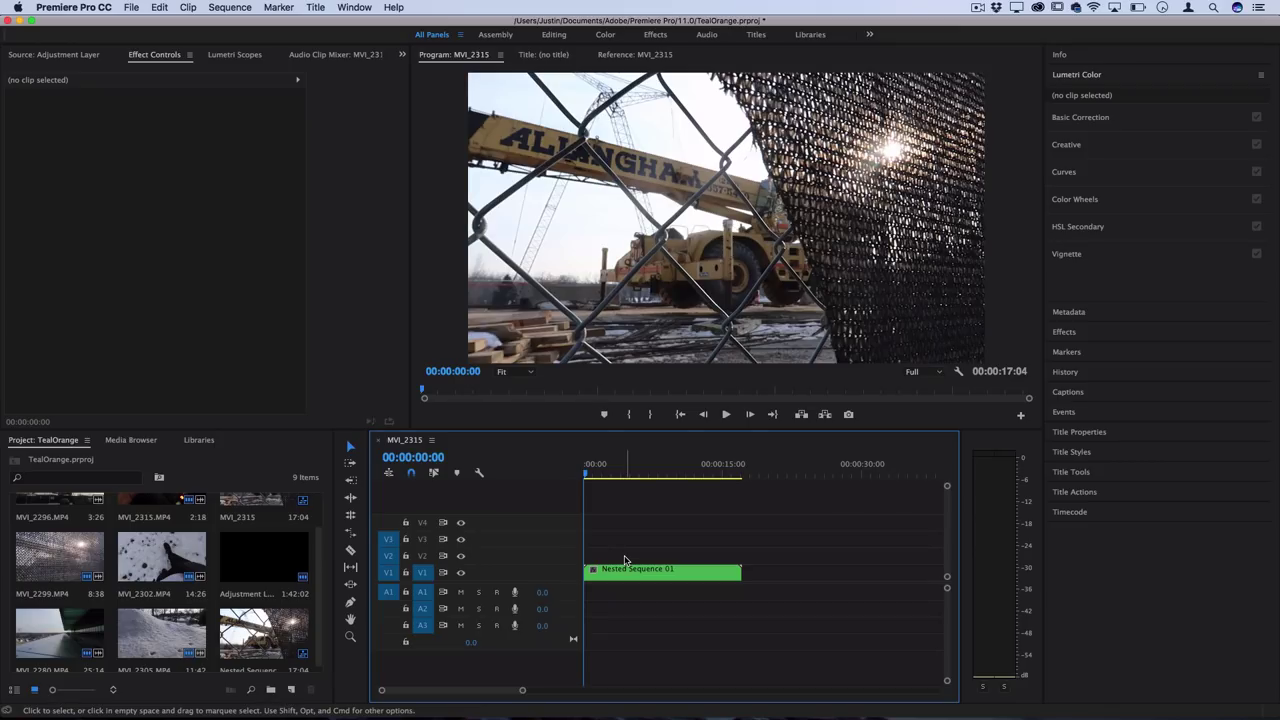
# - Create a default Adjustment Layer and place it on V2 above Nested Sequence 01
pyautogui.click(35, 446)
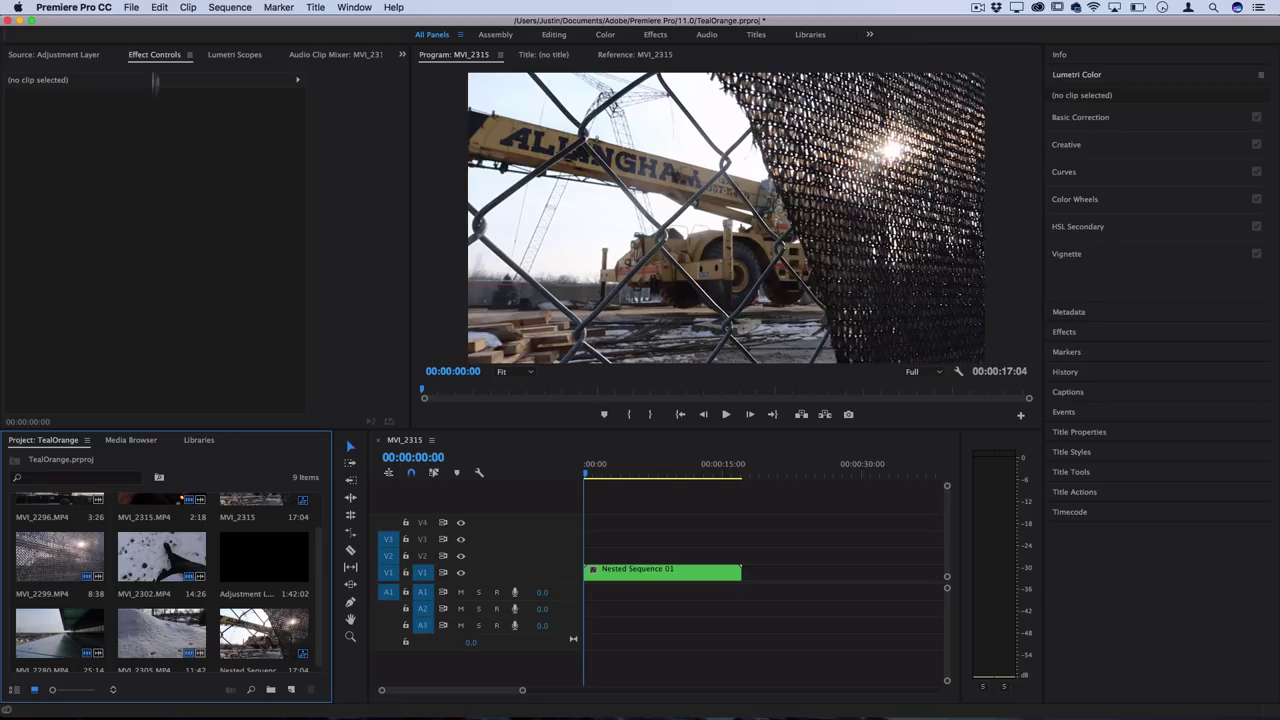
pyautogui.click(131, 7)
pyautogui.moveTo(140, 23)
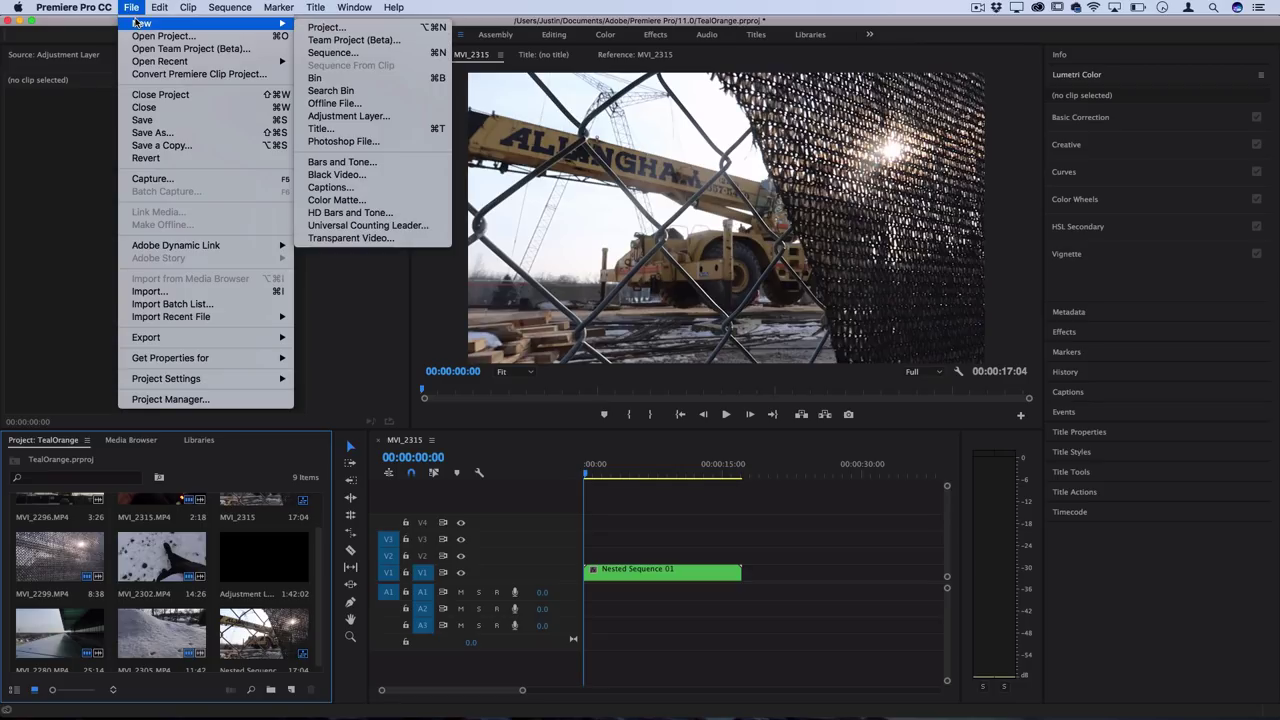
pyautogui.click(383, 119)
pyautogui.press('Return')
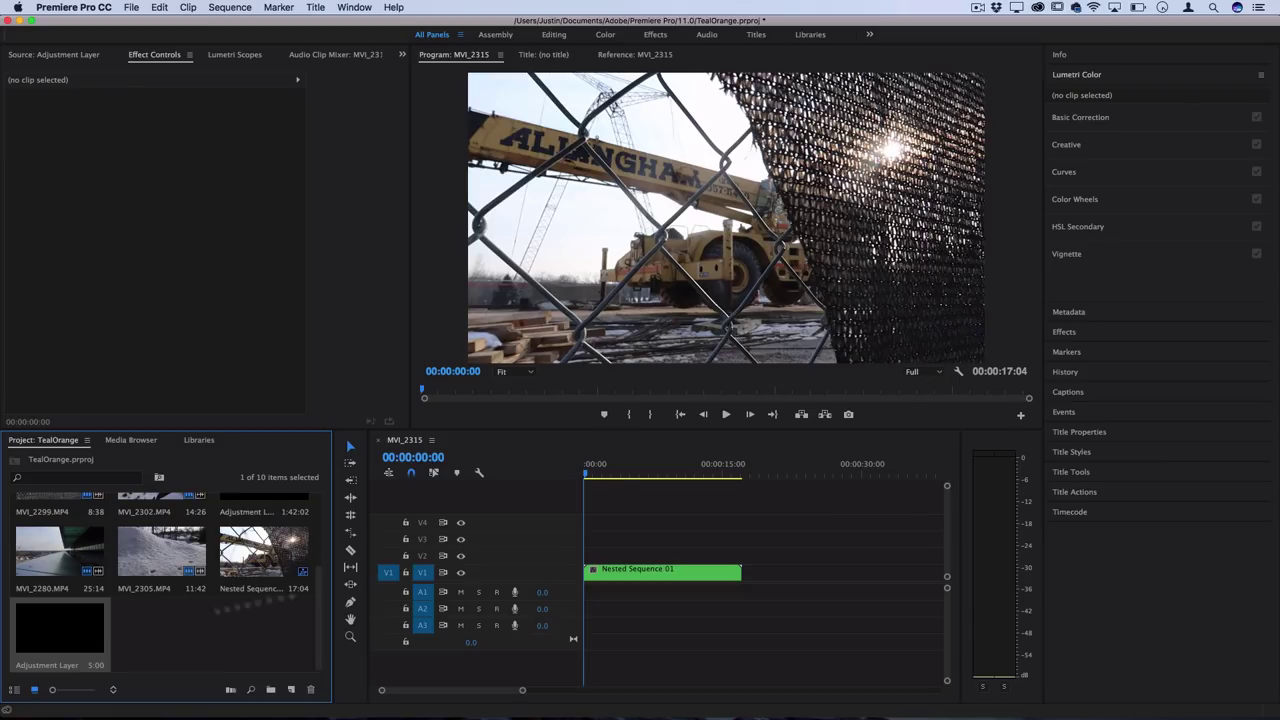
pyautogui.moveTo(262, 604); pyautogui.dragTo(749, 553)
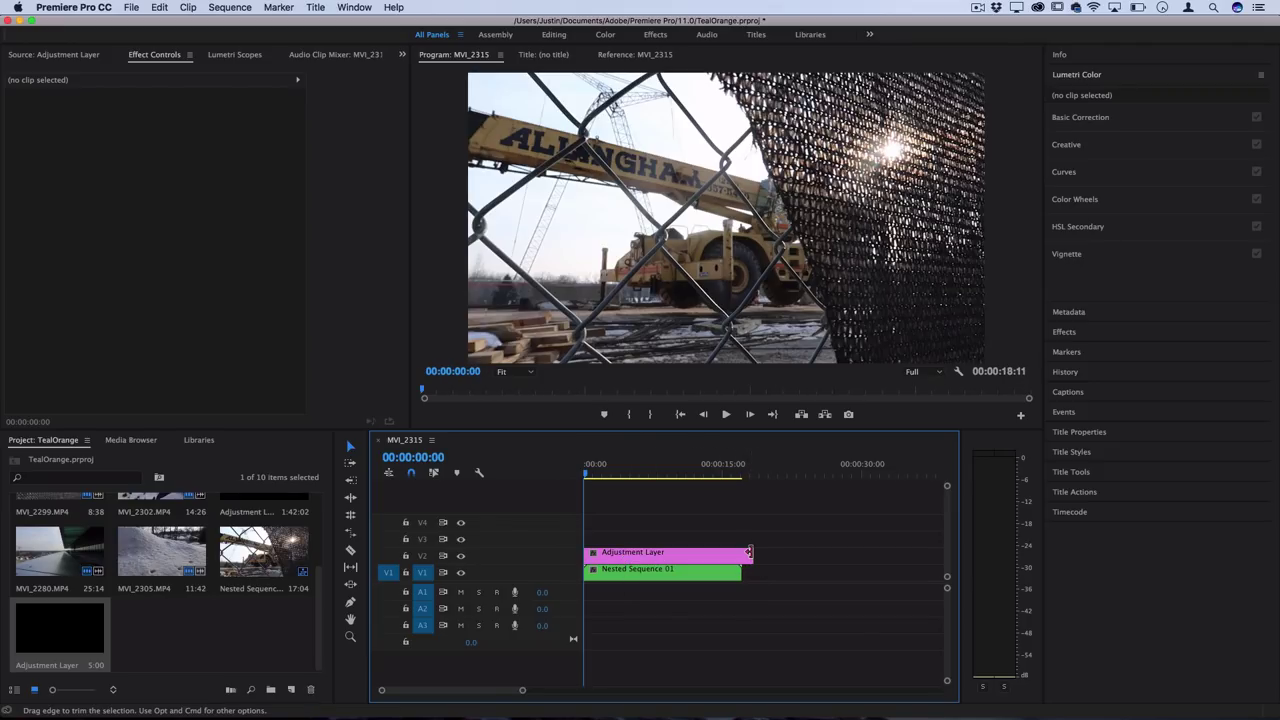
pyautogui.click(660, 554)
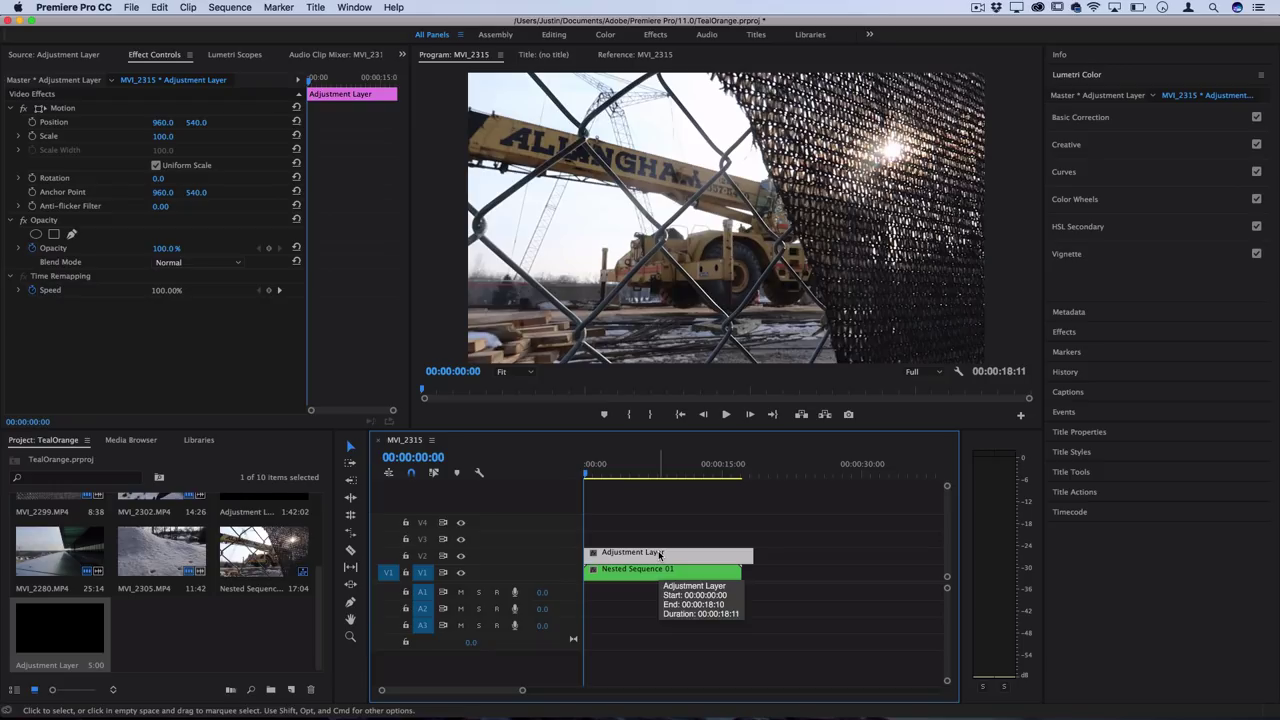
pyautogui.click(1084, 79)
pyautogui.click(1084, 79)
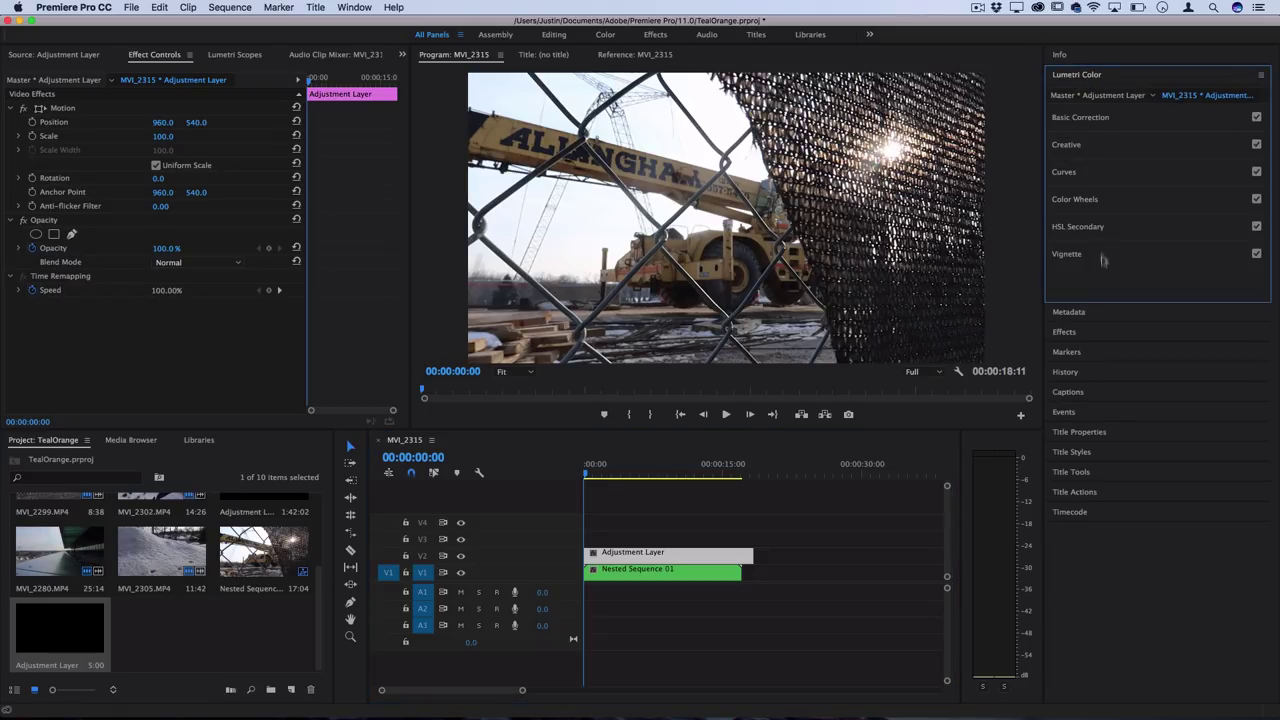
pyautogui.click(1081, 118)
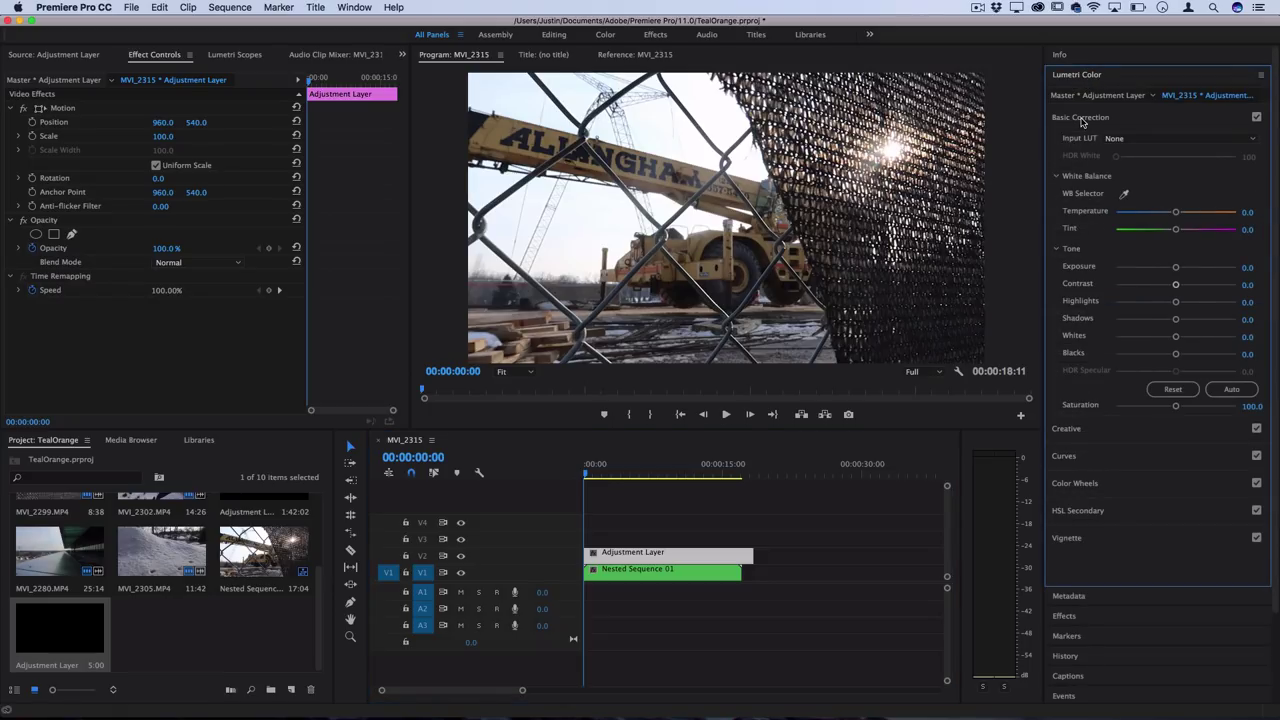
pyautogui.click(1081, 118)
pyautogui.click(1077, 148)
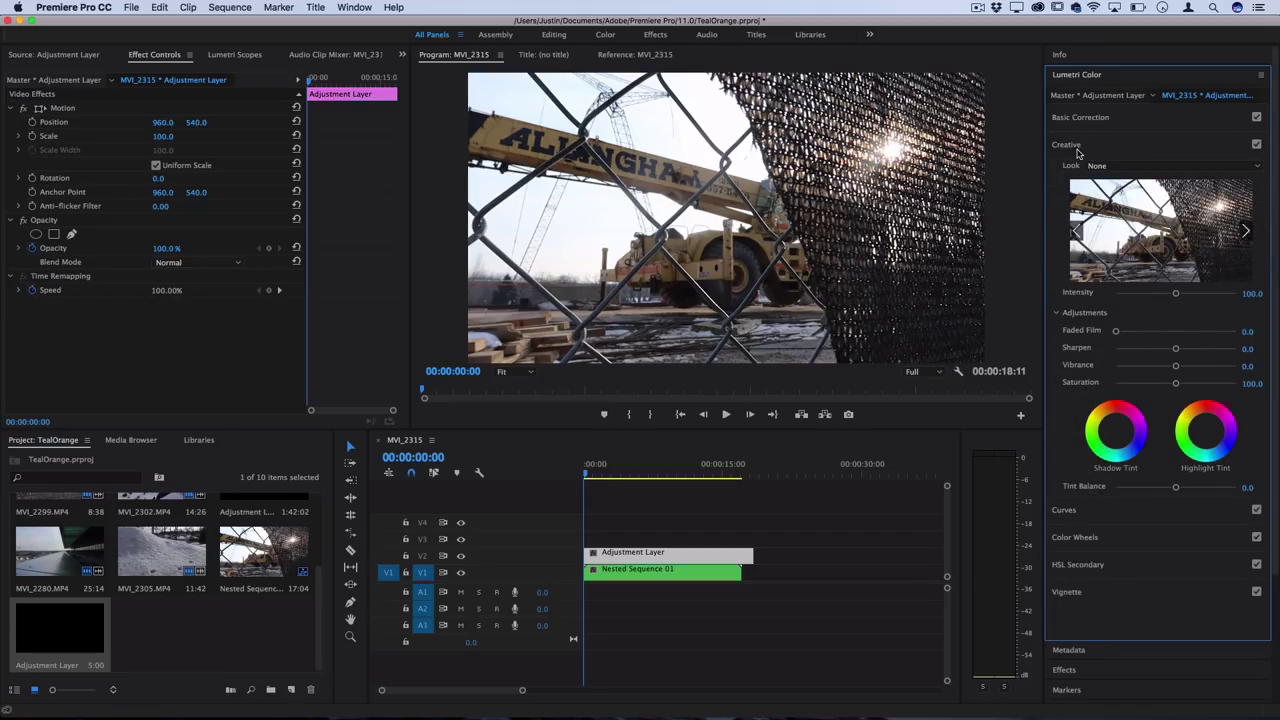
pyautogui.click(1077, 148)
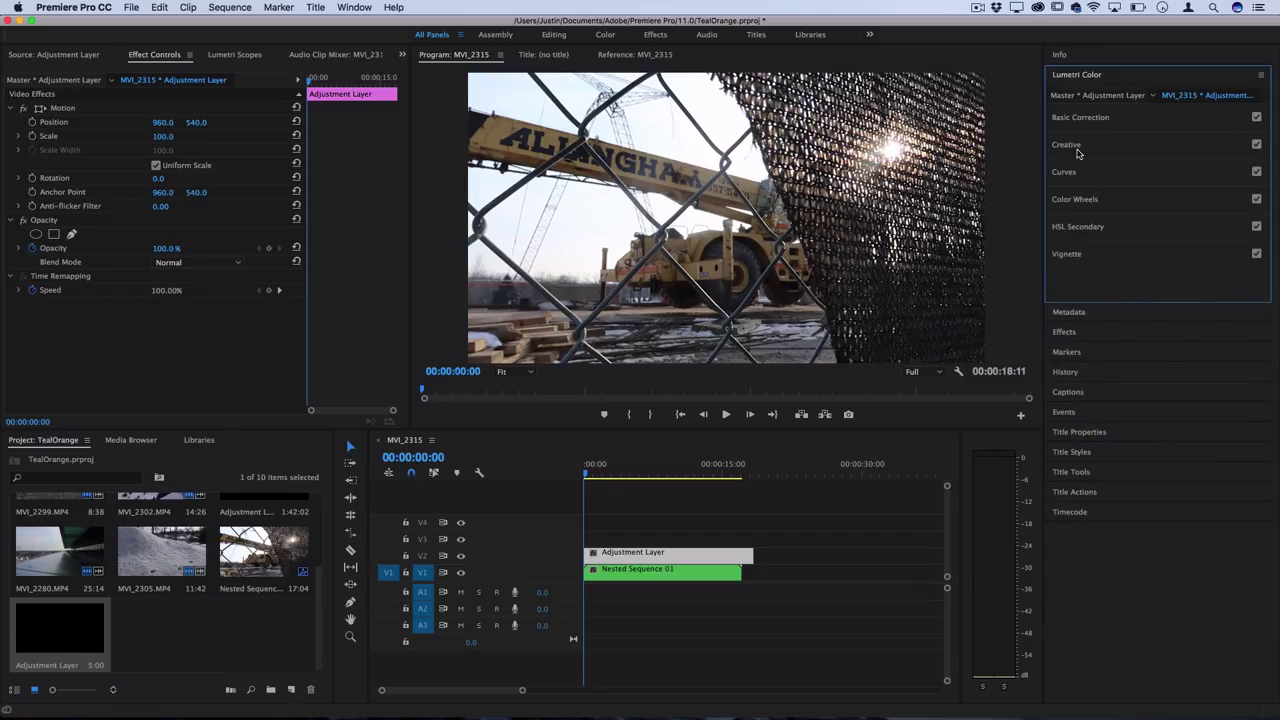
# - In Color Wheels, try a blue Shadows tint, reset Shadows to neutral, and tint Highlights orange
pyautogui.click(1076, 201)
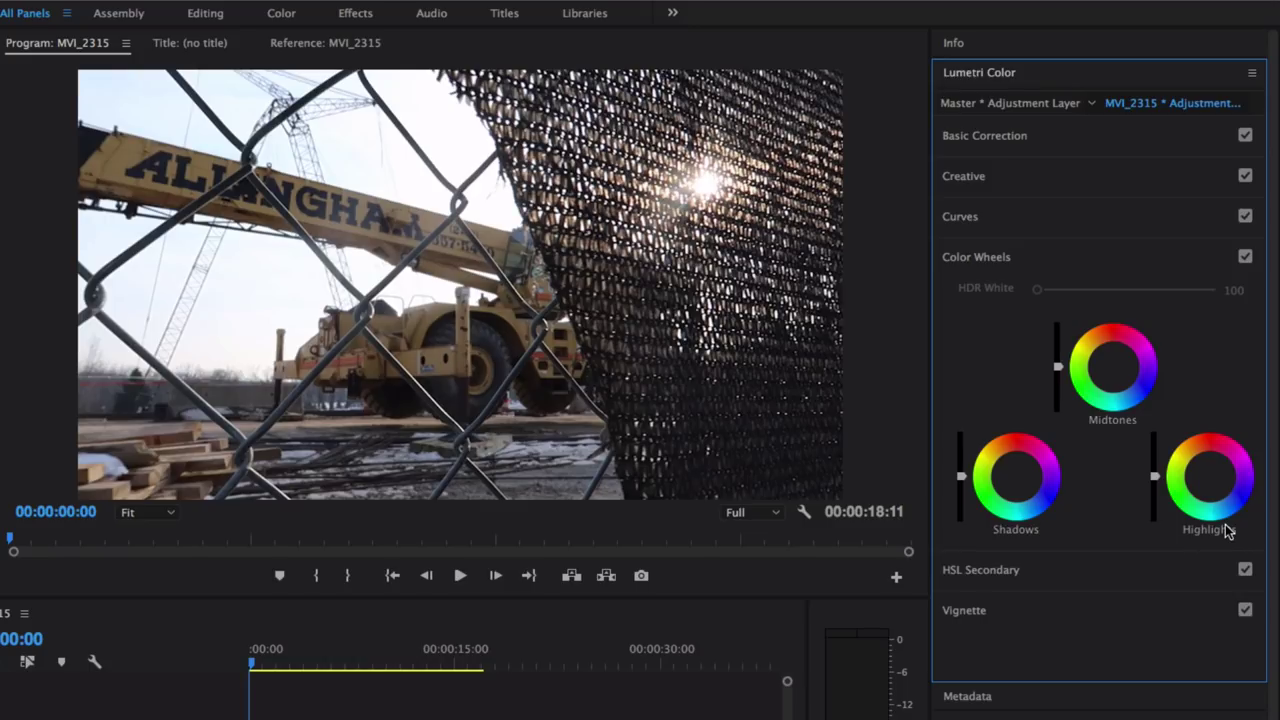
pyautogui.click(1032, 500)
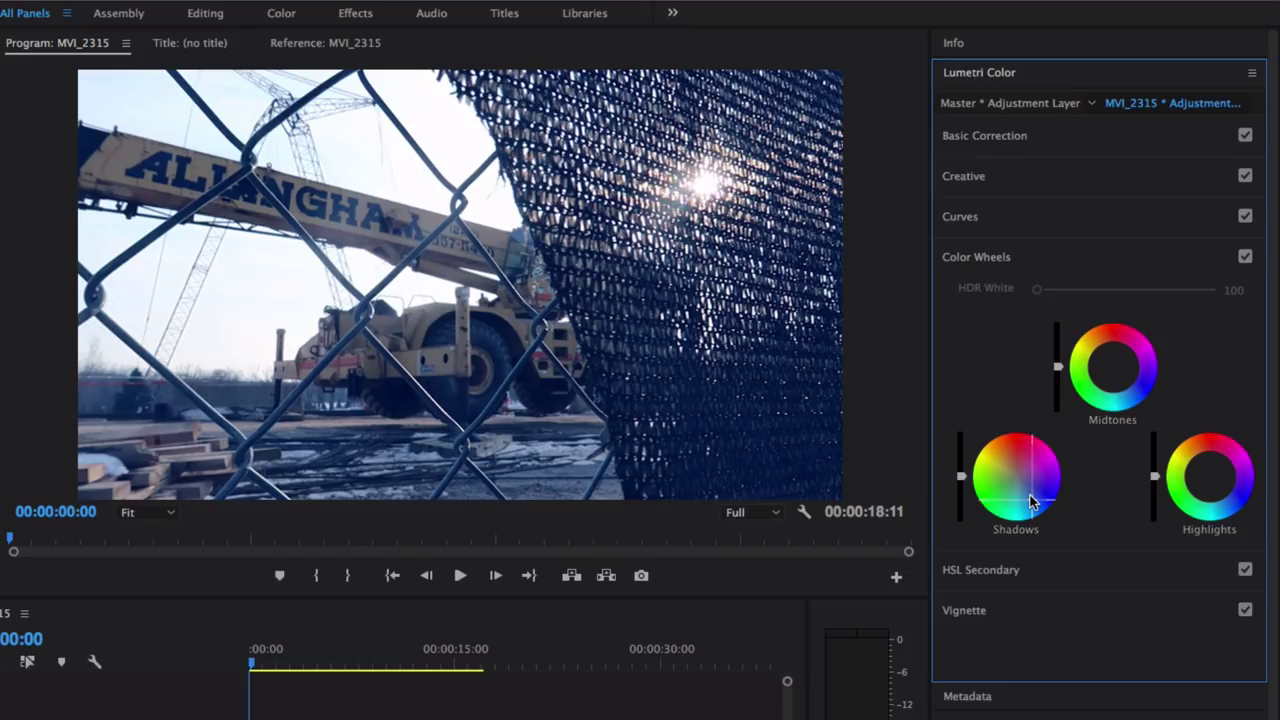
pyautogui.moveTo(1032, 500); pyautogui.dragTo(1032, 518)
pyautogui.moveTo(1024, 496); pyautogui.dragTo(1026, 500)
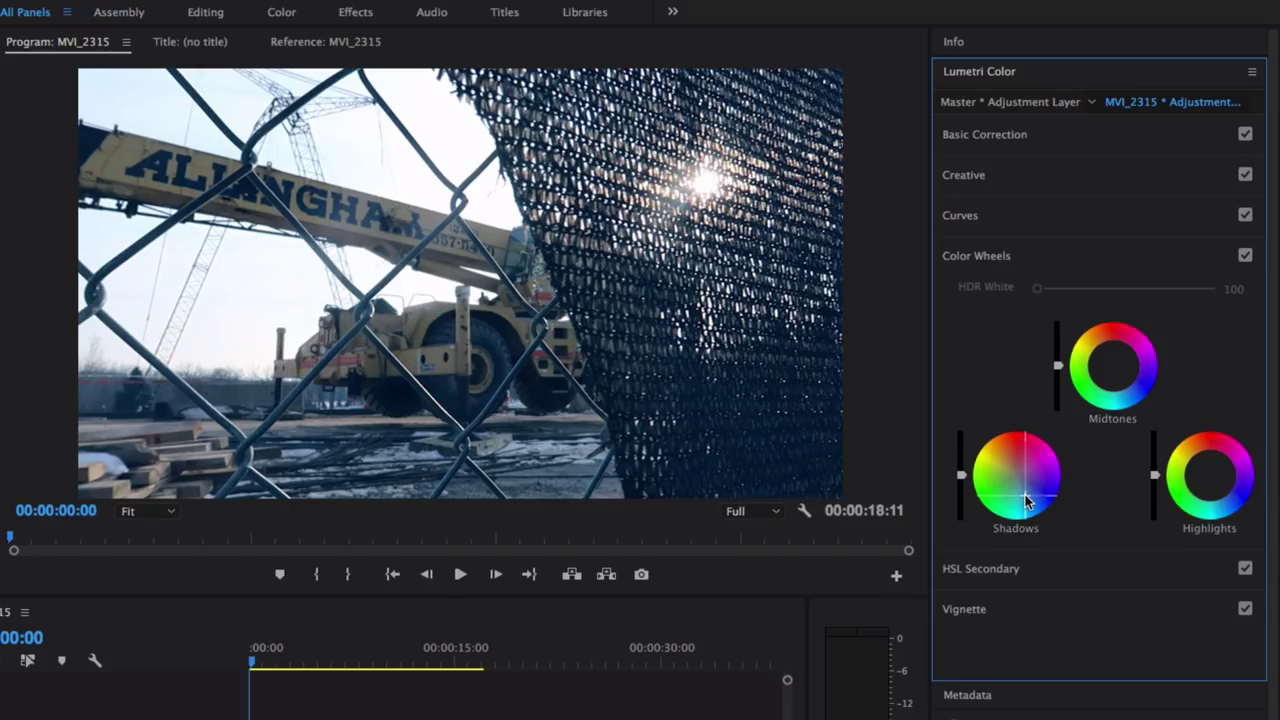
pyautogui.doubleClick(1026, 498)
pyautogui.click(1026, 500)
pyautogui.doubleClick(1026, 498)
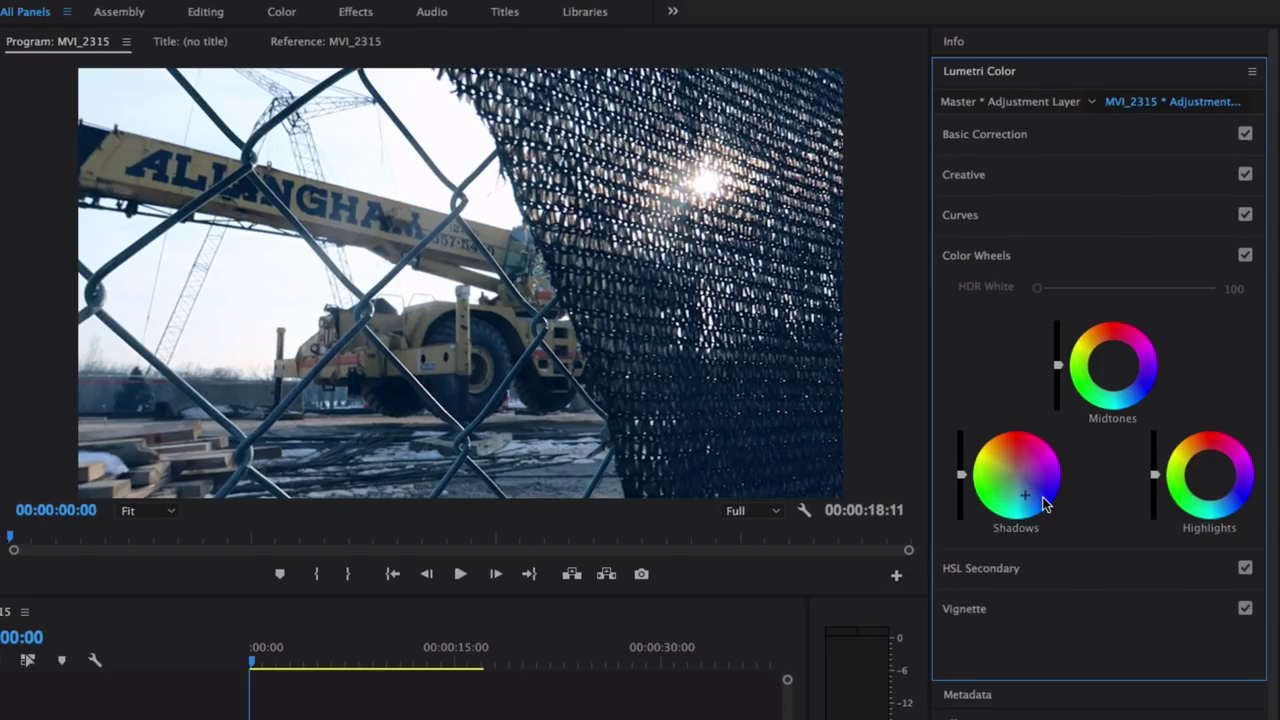
pyautogui.click(1192, 455)
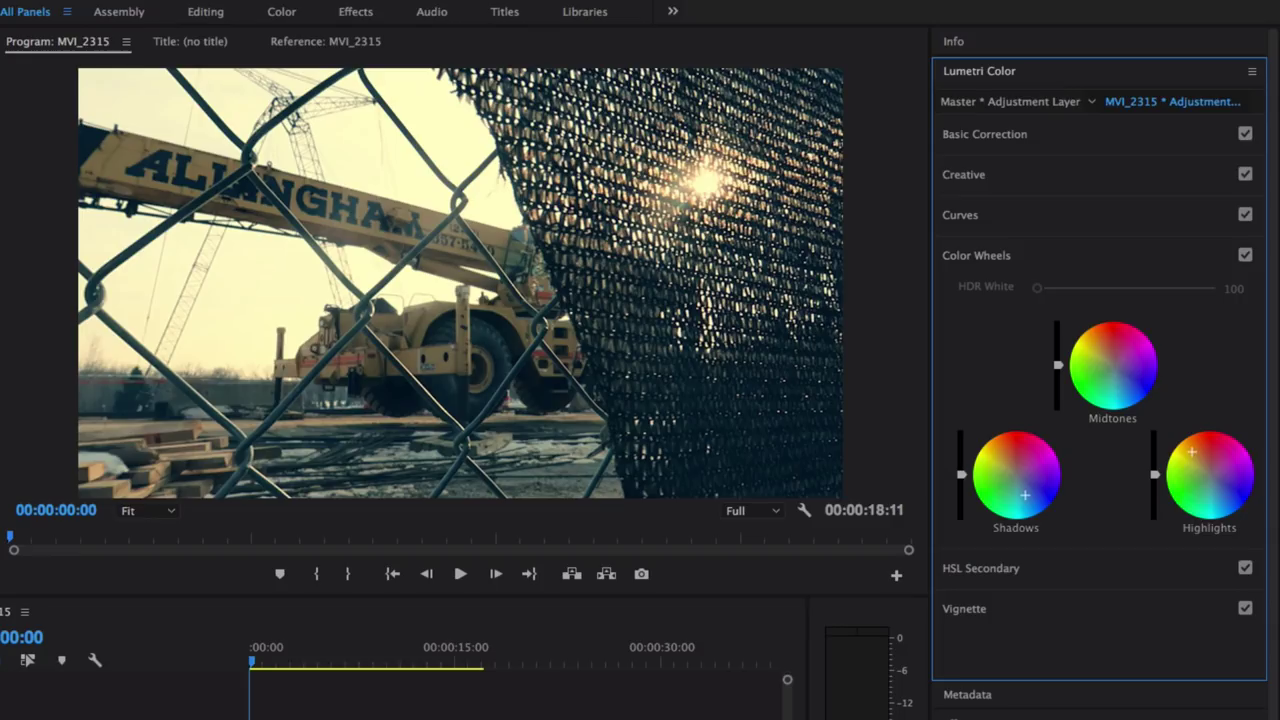
# - Shift the Midtones tint and pull the warm Highlights puck back toward centre
pyautogui.click(1106, 355)
pyautogui.moveTo(1106, 358); pyautogui.dragTo(1111, 353)
pyautogui.moveTo(1116, 356); pyautogui.dragTo(1114, 355)
pyautogui.moveTo(1183, 468); pyautogui.dragTo(1190, 476)
pyautogui.moveTo(1202, 468); pyautogui.dragTo(1200, 460)
# - Nudge the Shadows wheel and raise the Shadows and Highlights brightness sliders
pyautogui.moveTo(1027, 494); pyautogui.dragTo(1026, 494)
pyautogui.moveTo(962, 478)
pyautogui.mouseDown()
pyautogui.moveTo(962, 463)
pyautogui.moveTo(962, 475)
pyautogui.mouseUp()
pyautogui.moveTo(1155, 474); pyautogui.dragTo(1155, 485)
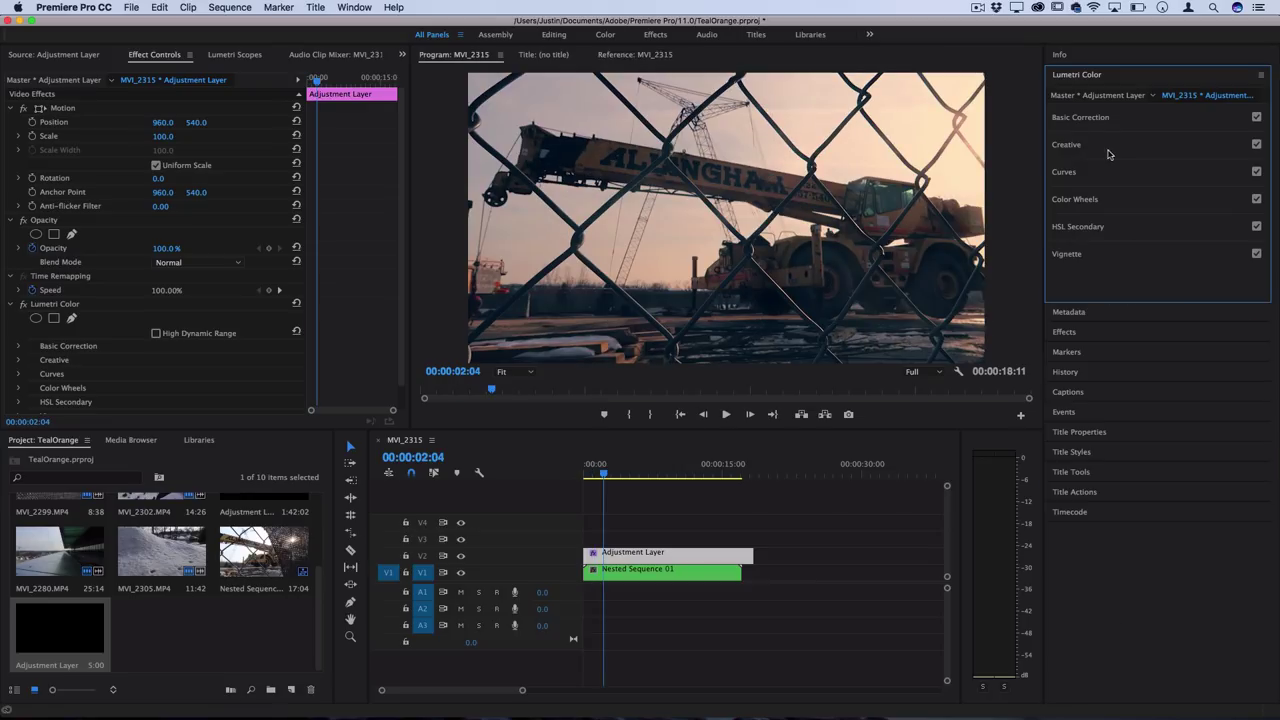
# - Set Basic Correction to Temperature 11.1, Exposure 0.2 and Contrast 12.2, then play back
pyautogui.click(1098, 122)
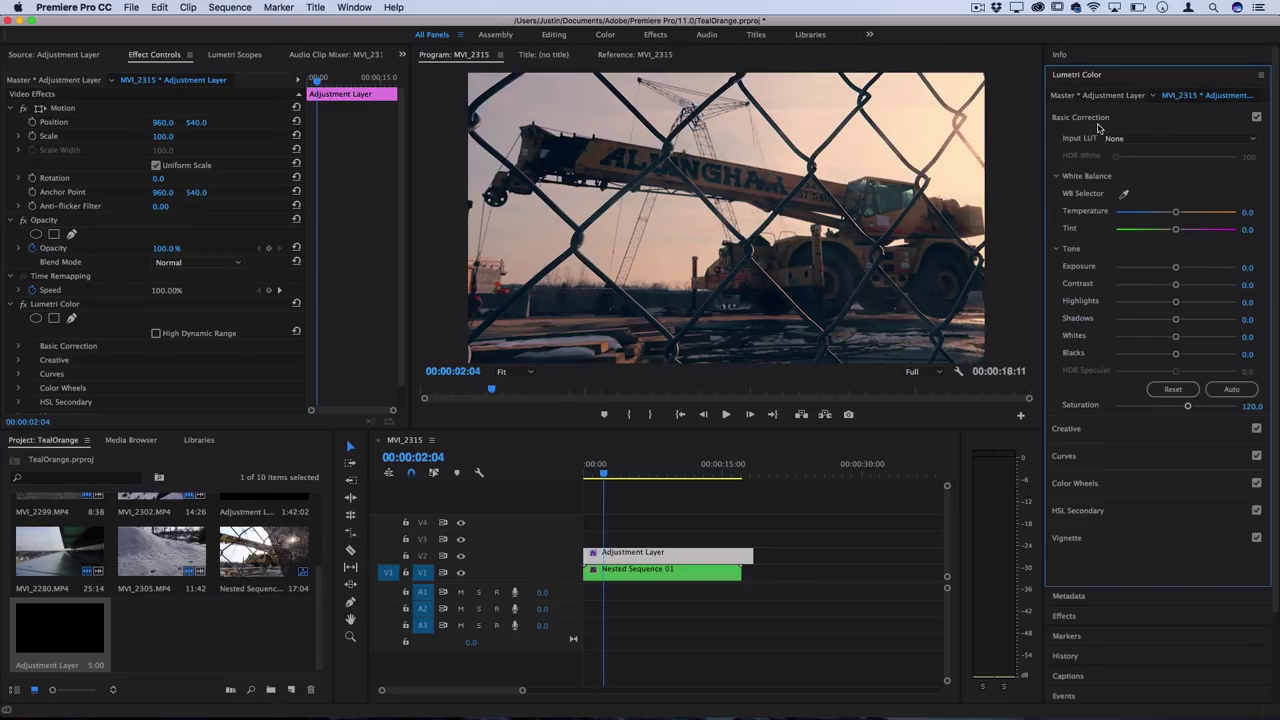
pyautogui.moveTo(1176, 212); pyautogui.dragTo(1183, 214)
pyautogui.moveTo(1176, 284); pyautogui.dragTo(1182, 283)
pyautogui.press('space')
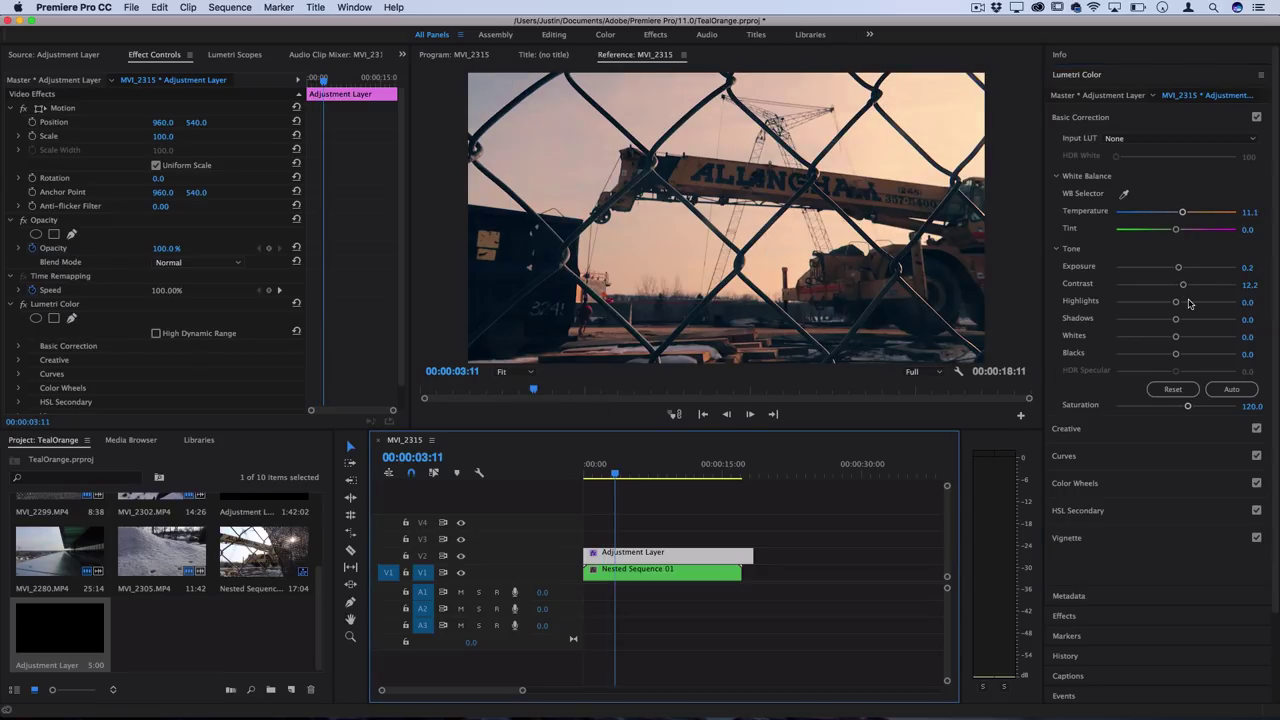
# - Collapse Basic Correction and set Creative Faded Film 26.7, Vibrance 8.9 and Saturation 114.4
pyautogui.click(1098, 118)
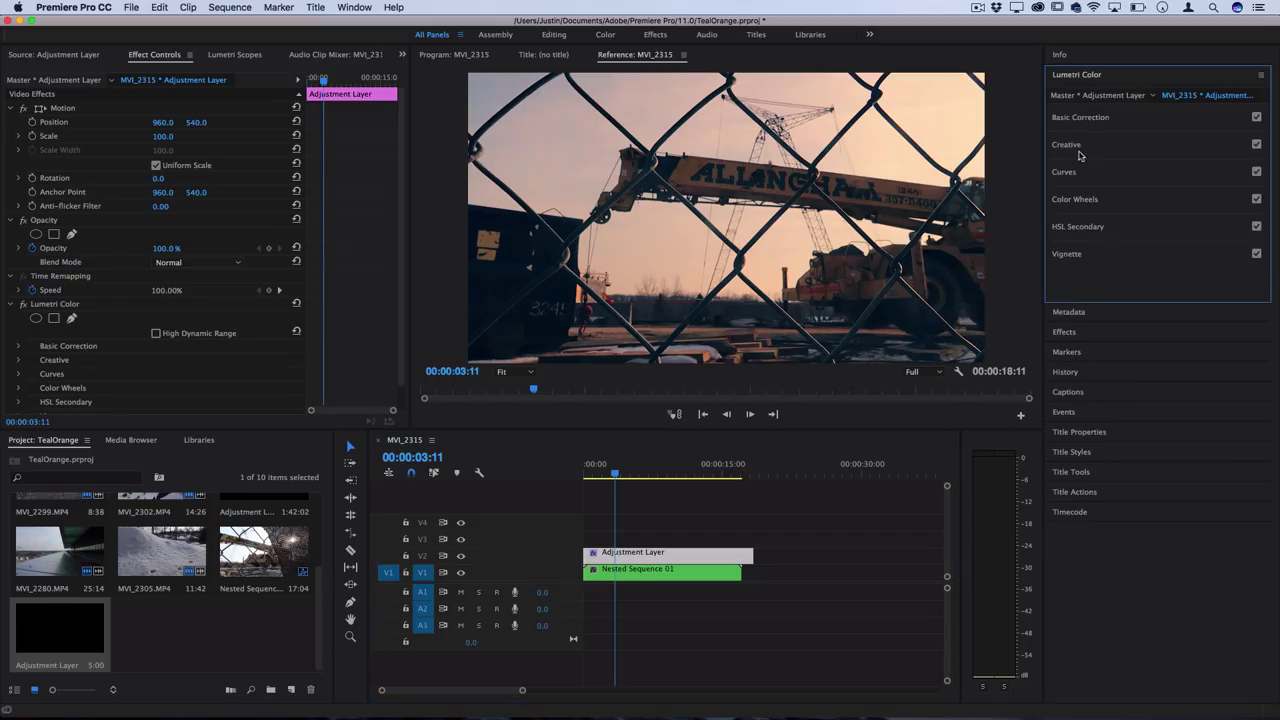
pyautogui.click(1068, 146)
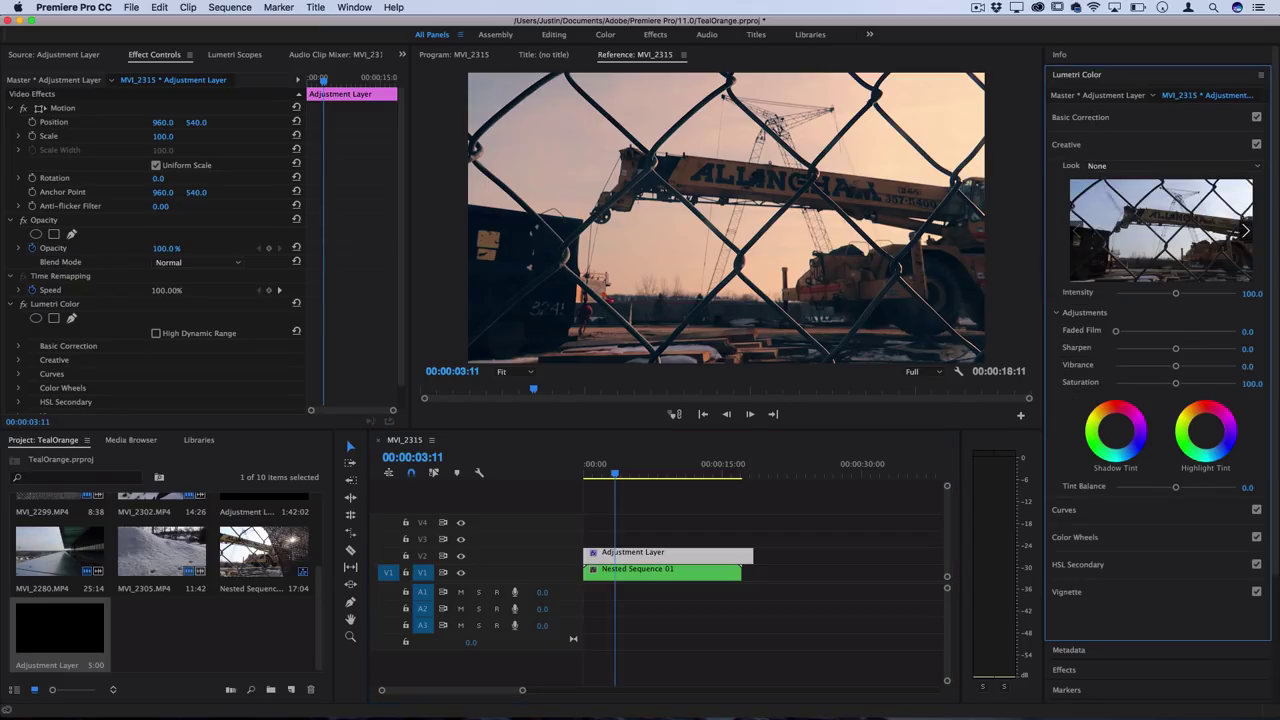
pyautogui.moveTo(1176, 366); pyautogui.dragTo(1185, 385)
pyautogui.moveTo(1117, 333); pyautogui.dragTo(1148, 331)
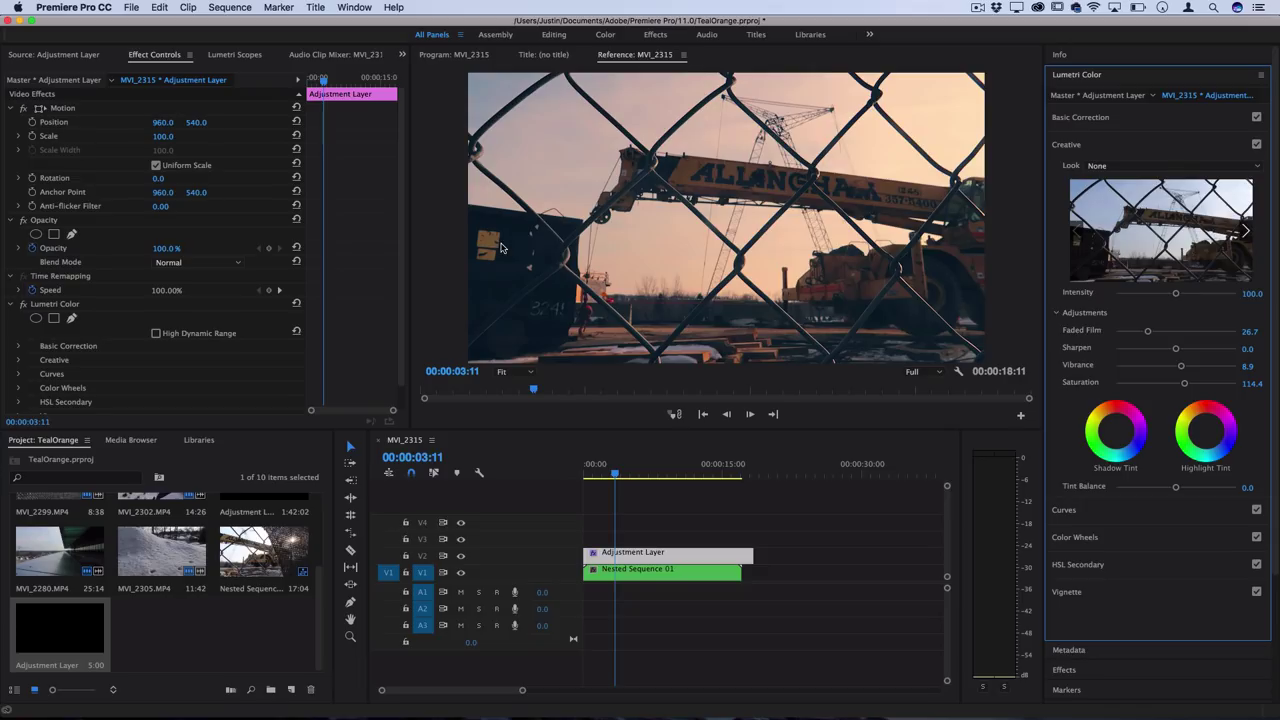
# - In RGB Curves, lift the black point, raise the red curve, then view the blue and green curves
pyautogui.click(1064, 509)
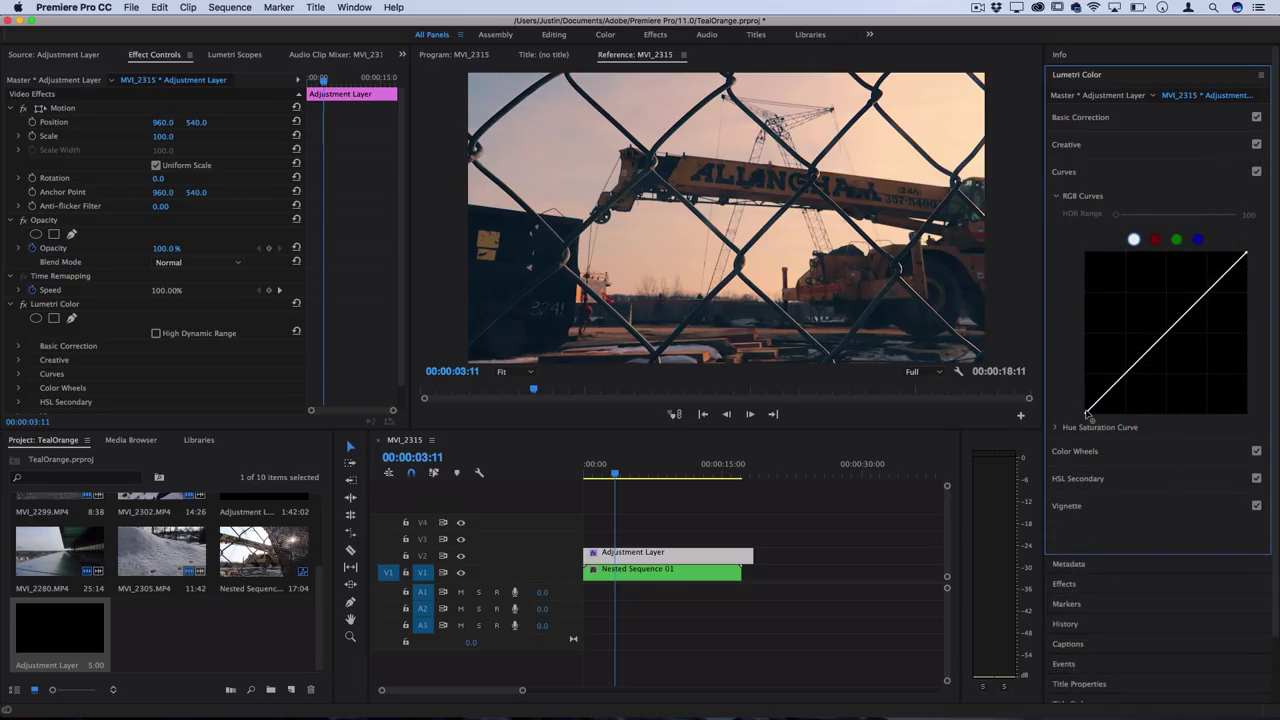
pyautogui.moveTo(1087, 412); pyautogui.dragTo(1085, 409)
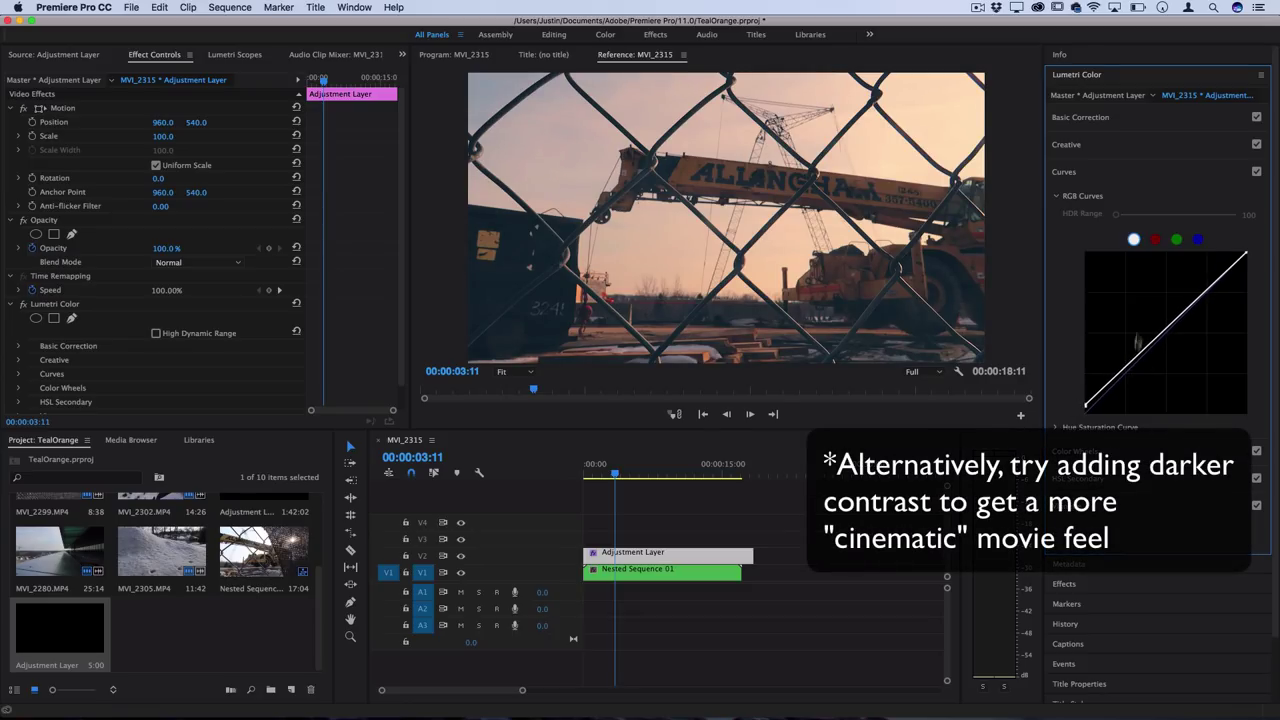
pyautogui.click(1155, 240)
pyautogui.moveTo(1163, 343)
pyautogui.mouseDown()
pyautogui.moveTo(1157, 334)
pyautogui.moveTo(1165, 349)
pyautogui.mouseUp()
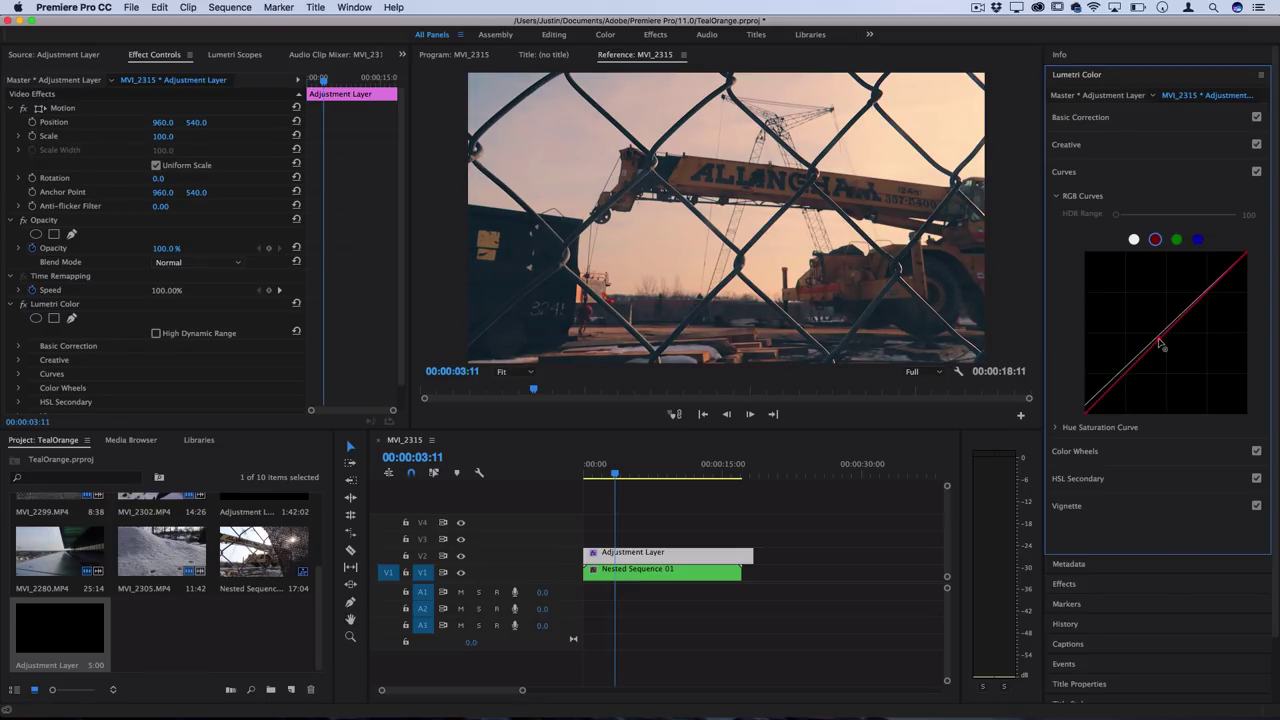
pyautogui.moveTo(1127, 381); pyautogui.dragTo(1120, 378)
pyautogui.click(1198, 240)
pyautogui.click(1177, 240)
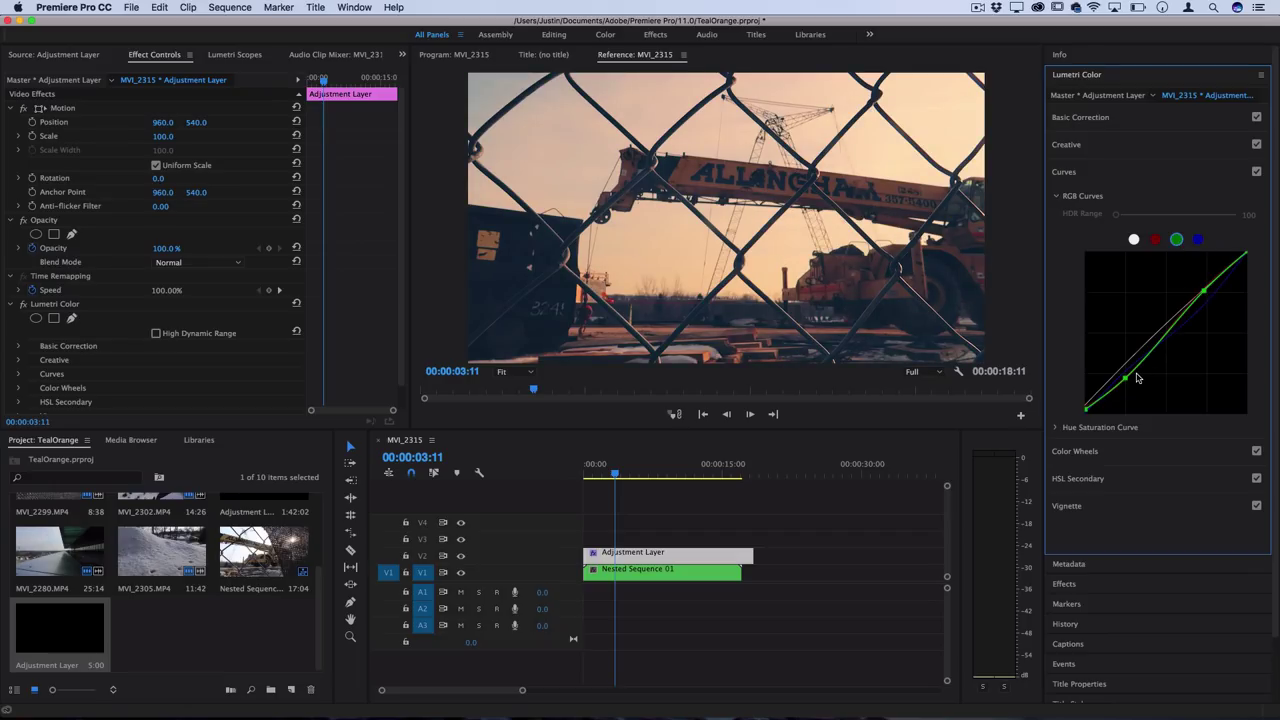
# - Toggle Curves off and on to compare the grade on several shots, including 00:00:09:05
pyautogui.click(1133, 181)
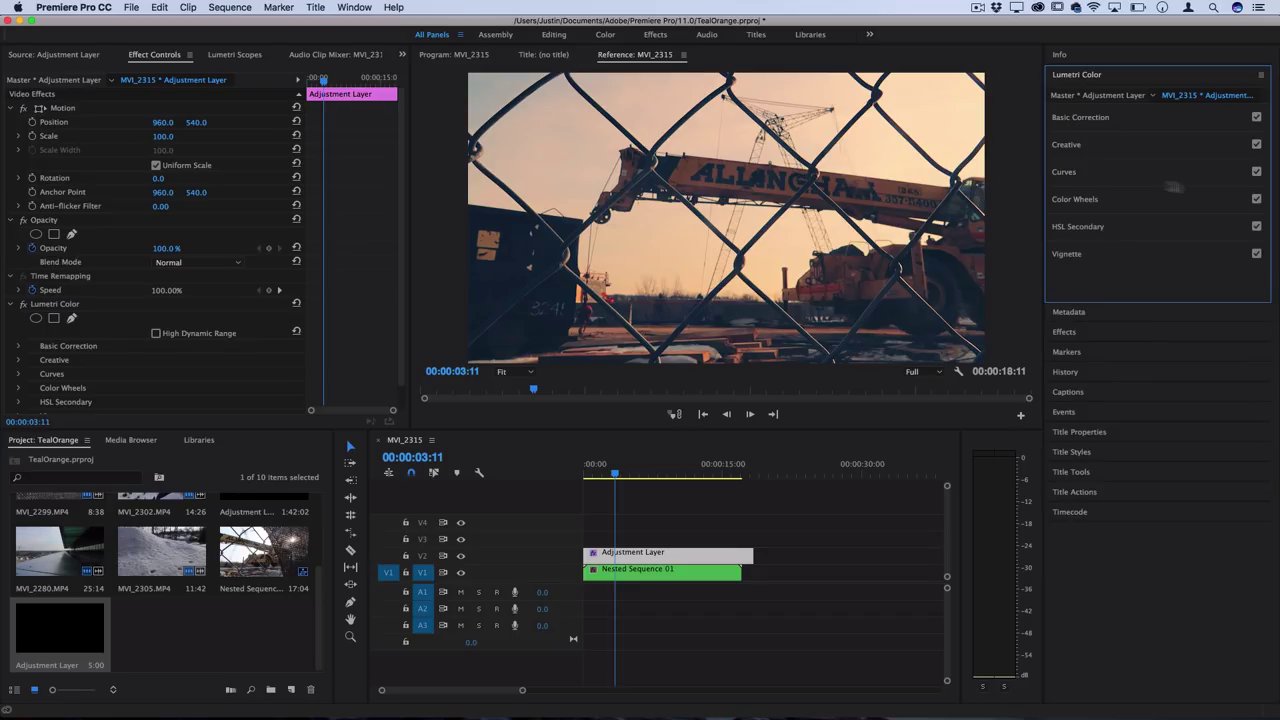
pyautogui.click(1256, 172)
pyautogui.click(1256, 172)
pyautogui.click(636, 466)
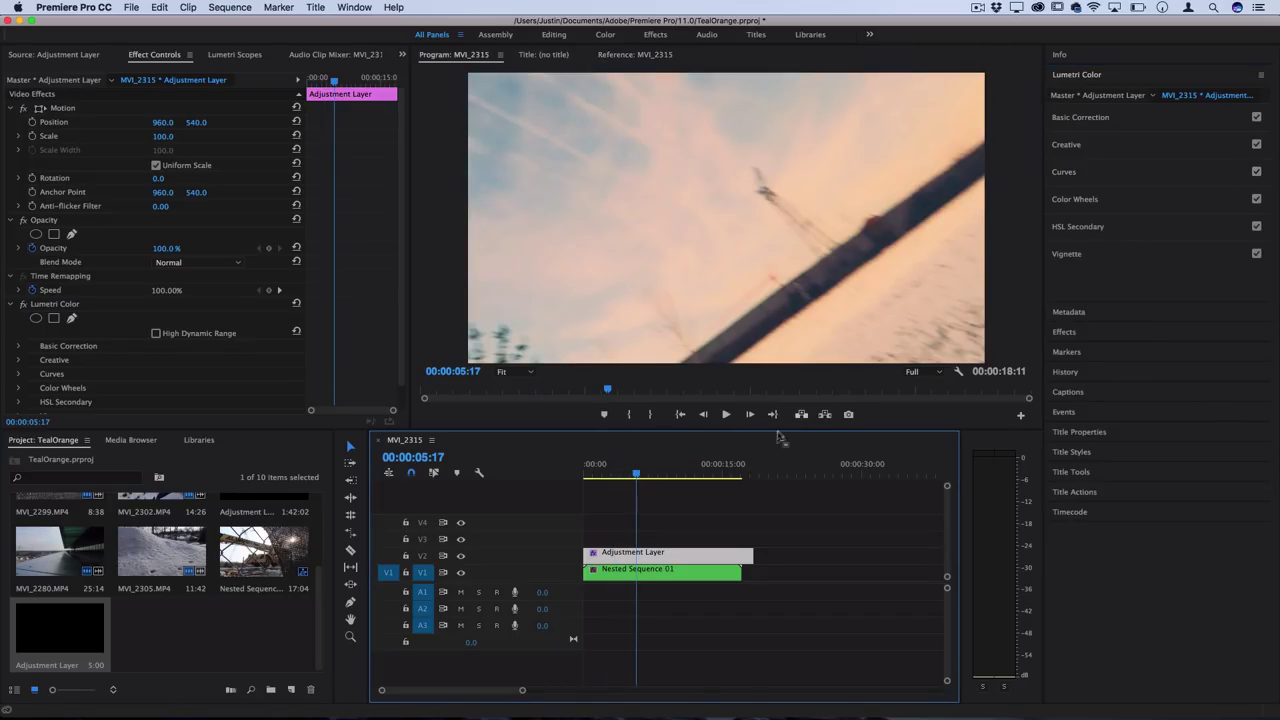
pyautogui.click(669, 466)
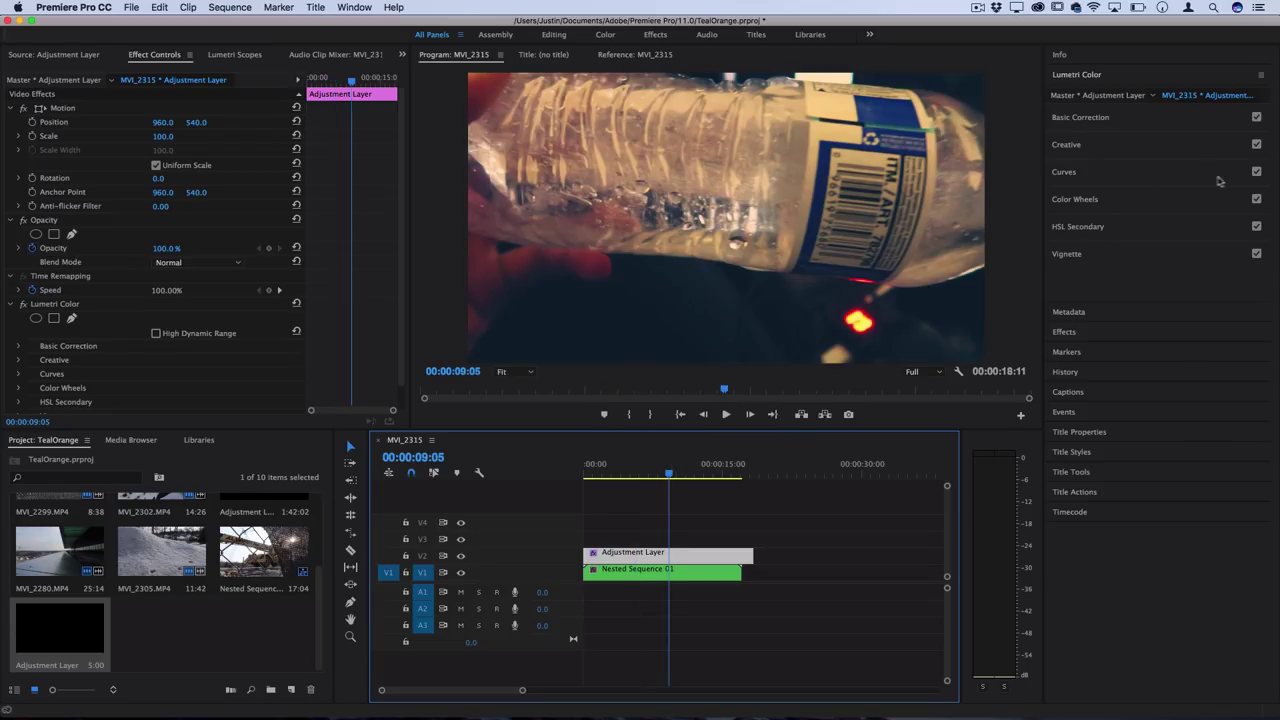
pyautogui.click(1256, 172)
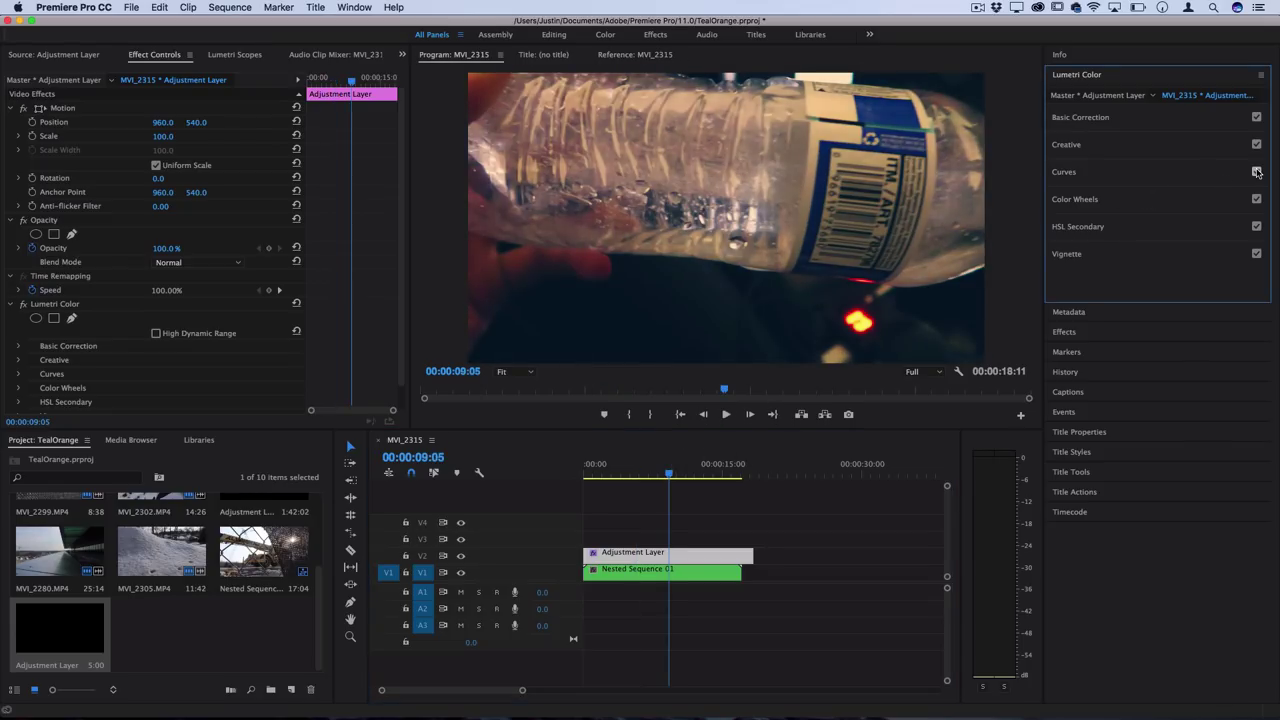
pyautogui.click(1256, 172)
pyautogui.click(690, 474)
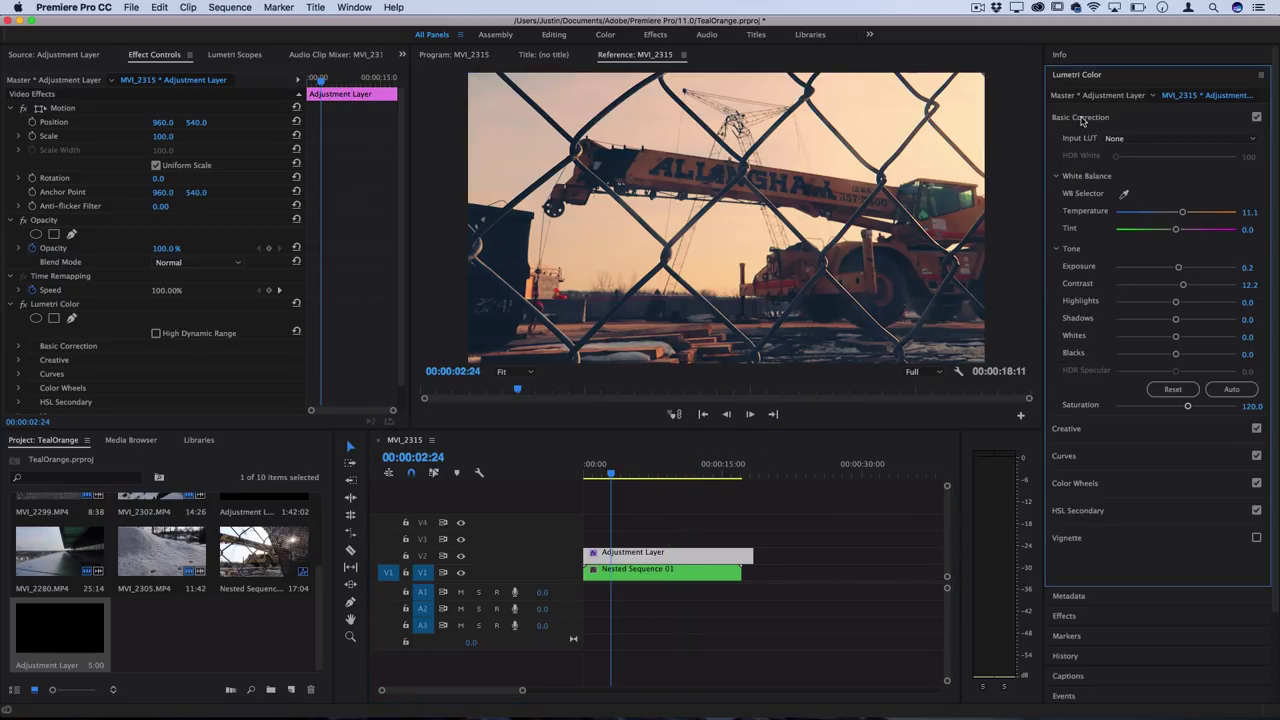
# - Expand and collapse the Basic Correction, Creative, Curves, Color Wheels and HSL Secondary sections
pyautogui.click(1081, 118)
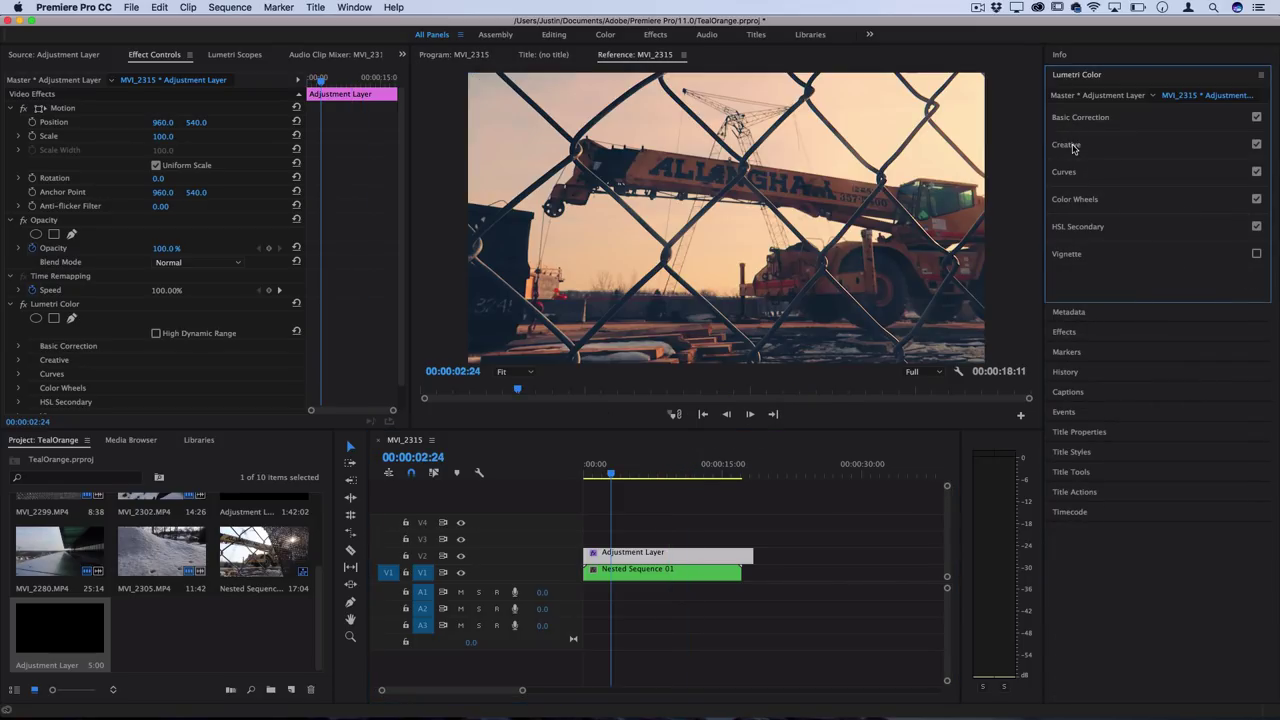
pyautogui.click(1073, 146)
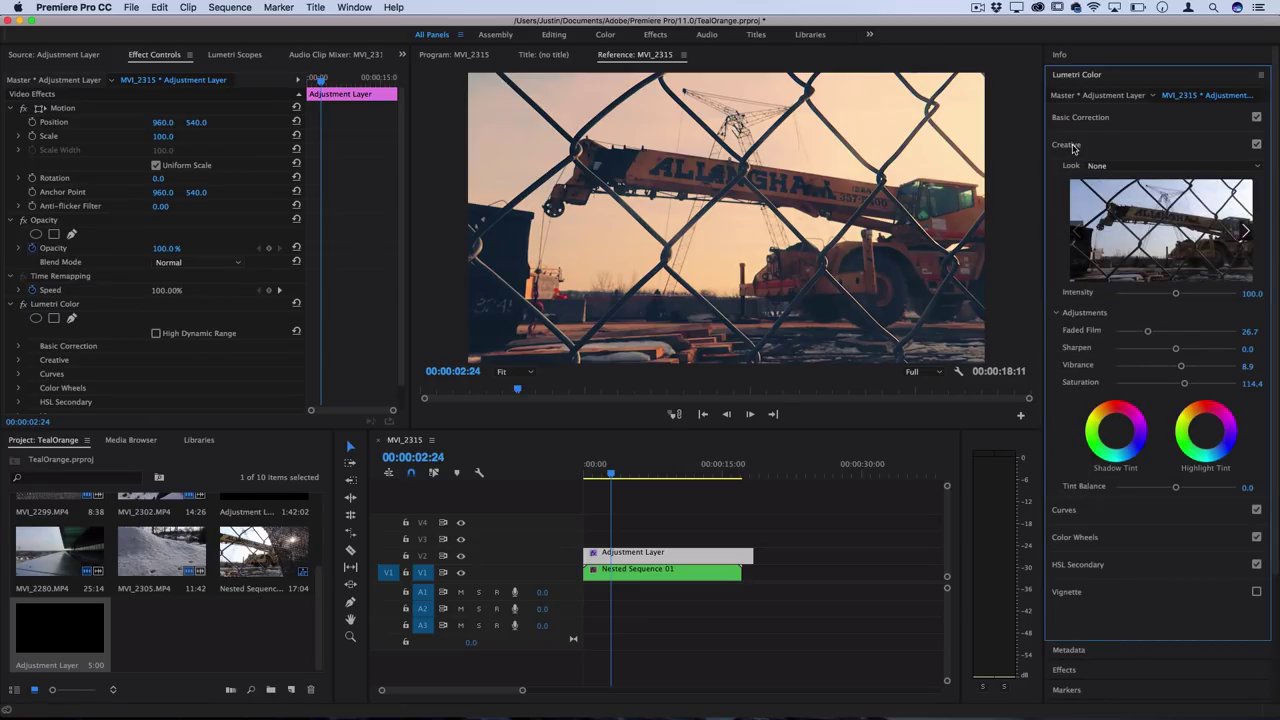
pyautogui.click(1073, 146)
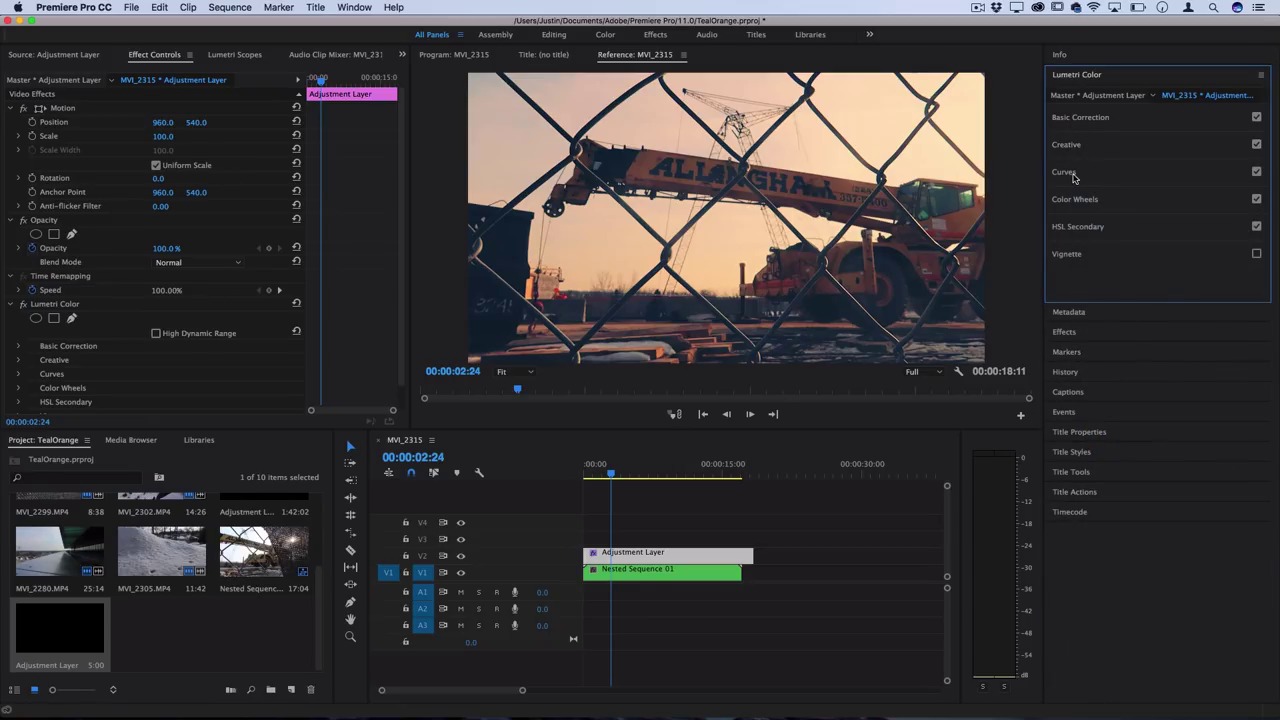
pyautogui.click(1074, 176)
pyautogui.click(1073, 176)
pyautogui.click(1073, 199)
pyautogui.click(1087, 417)
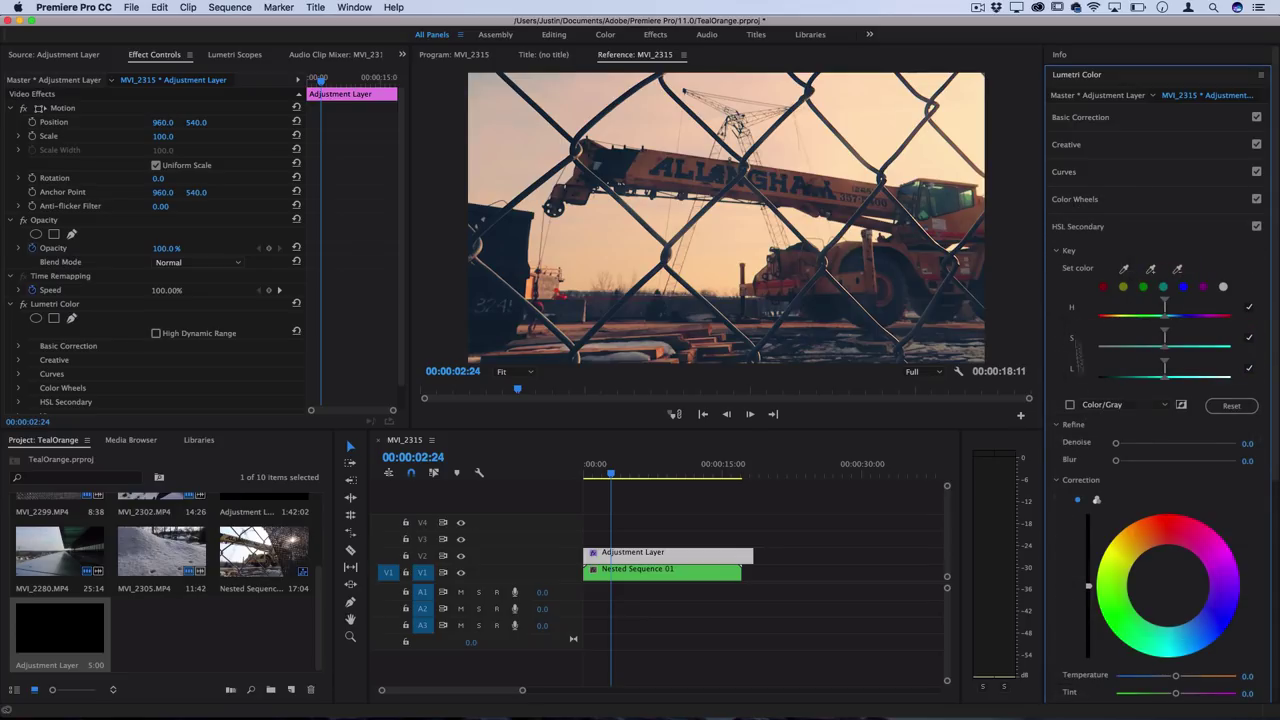
pyautogui.click(1079, 228)
# - Preview the grade from 00:00:03:20, then set the adjustment layer's Opacity to 61%
pyautogui.click(619, 475)
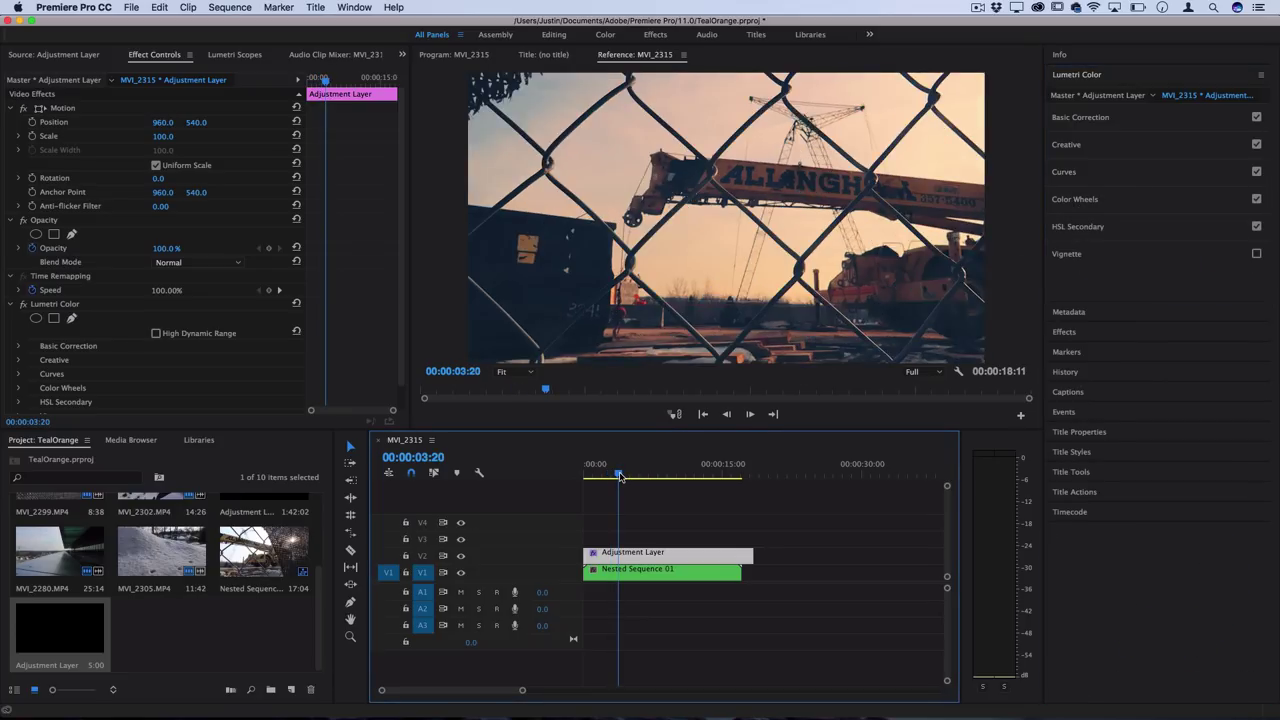
pyautogui.press('space')
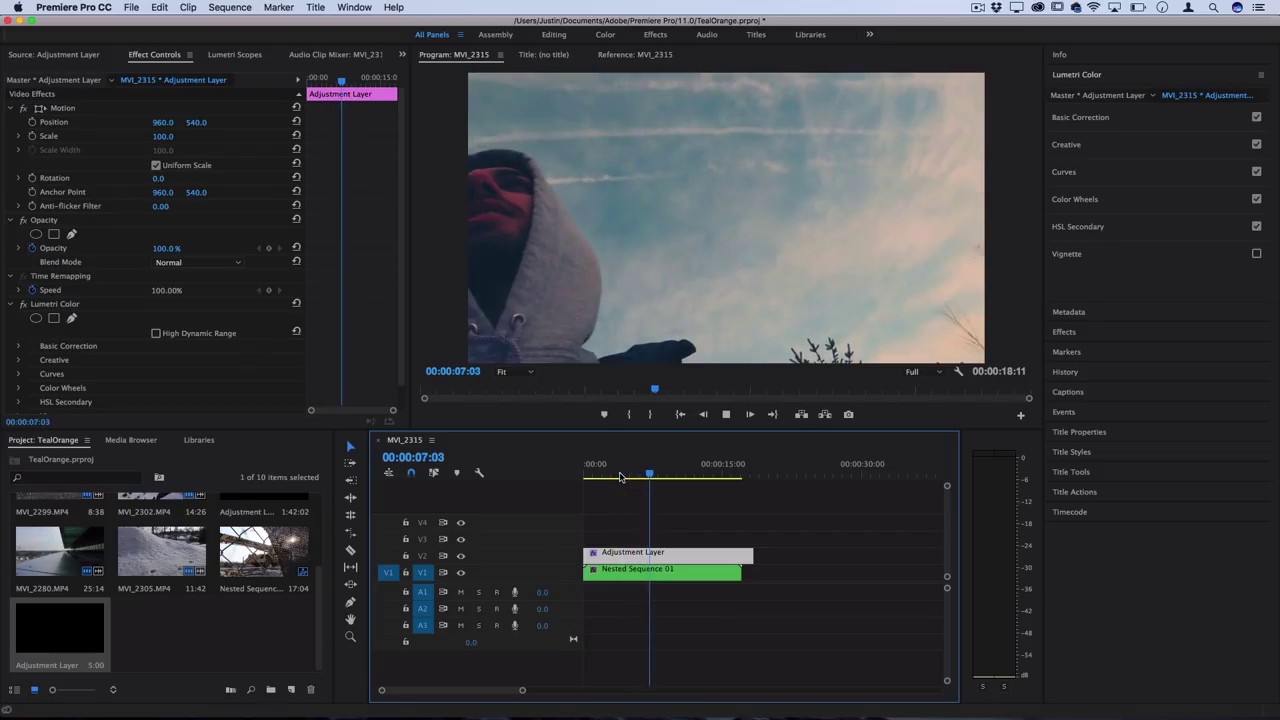
pyautogui.press('space')
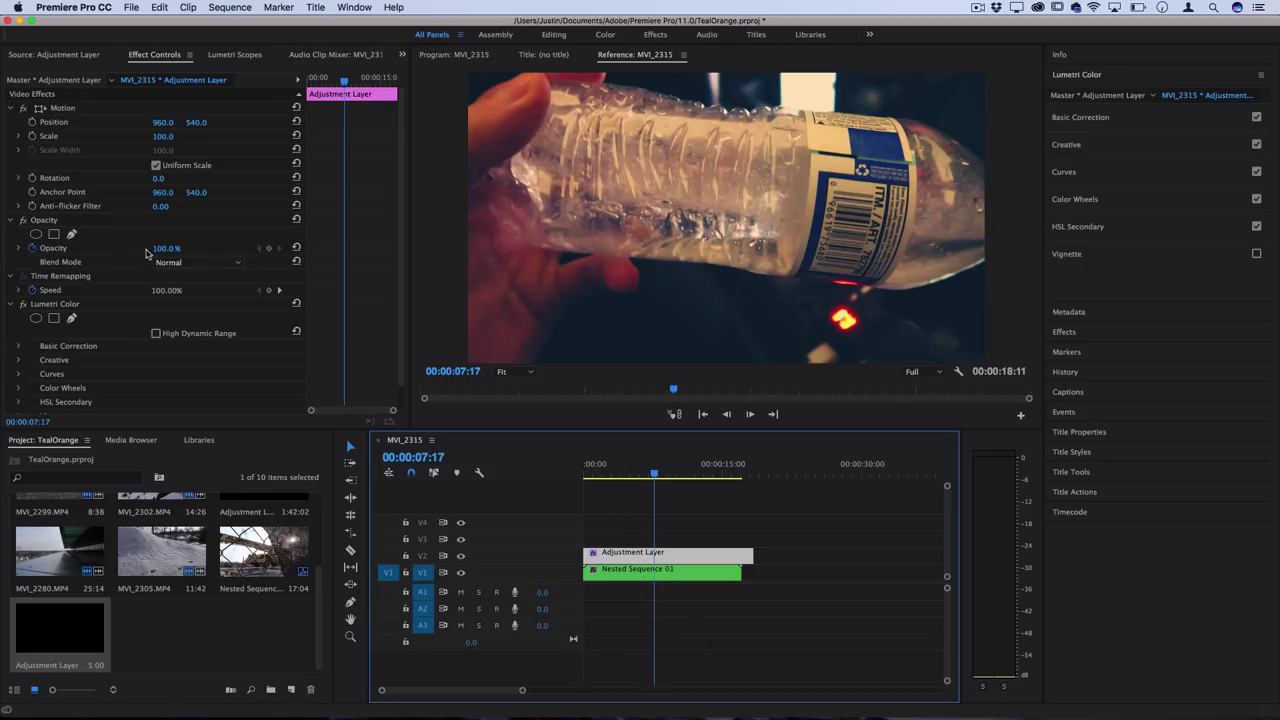
pyautogui.click(45, 248)
pyautogui.click(165, 248)
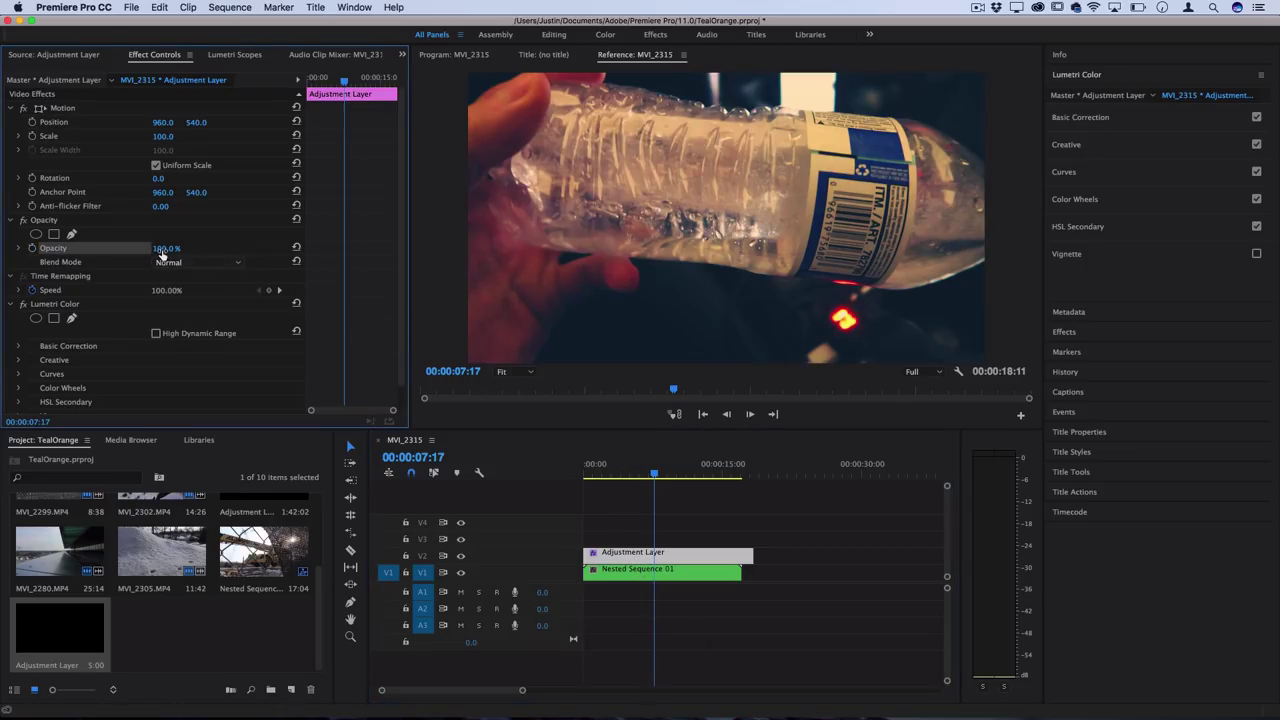
pyautogui.write('23')
pyautogui.press('Return')
pyautogui.moveTo(165, 248); pyautogui.dragTo(203, 248)
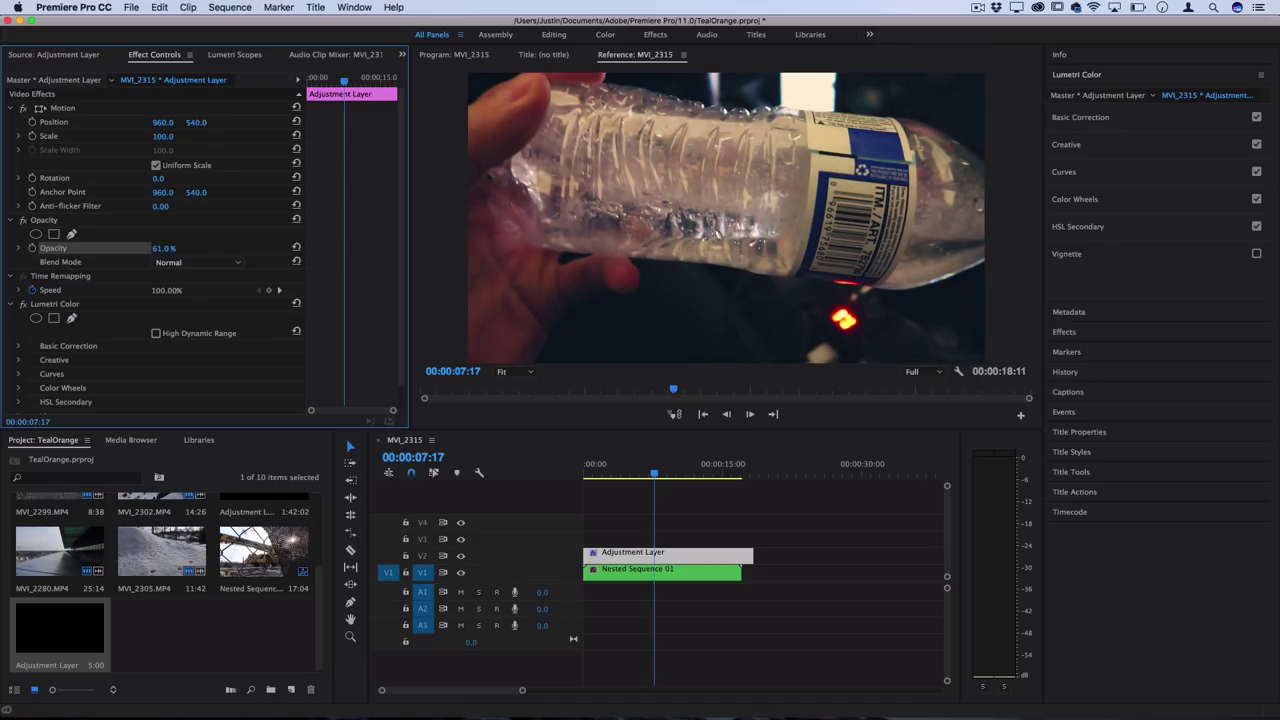
# - Preview the reduced-opacity grade and save Lumetri Color as the preset 'Lumetri Color Preset'
pyautogui.click(601, 472)
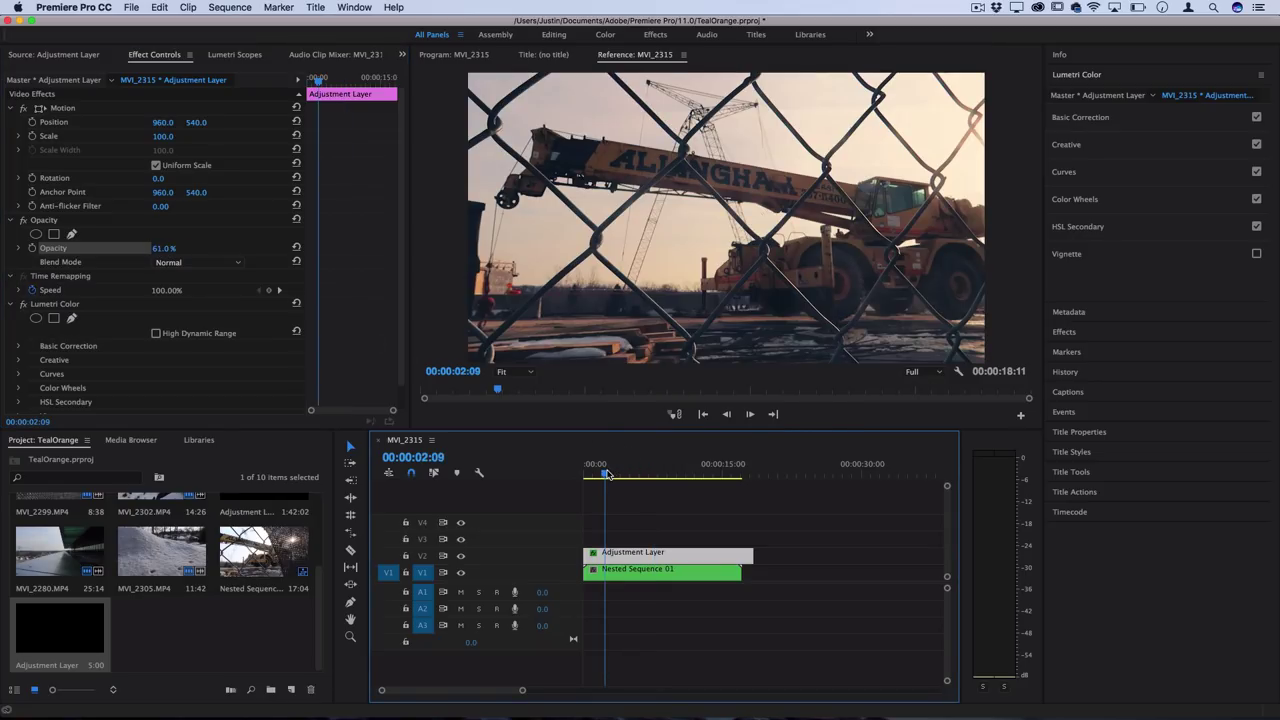
pyautogui.press('space')
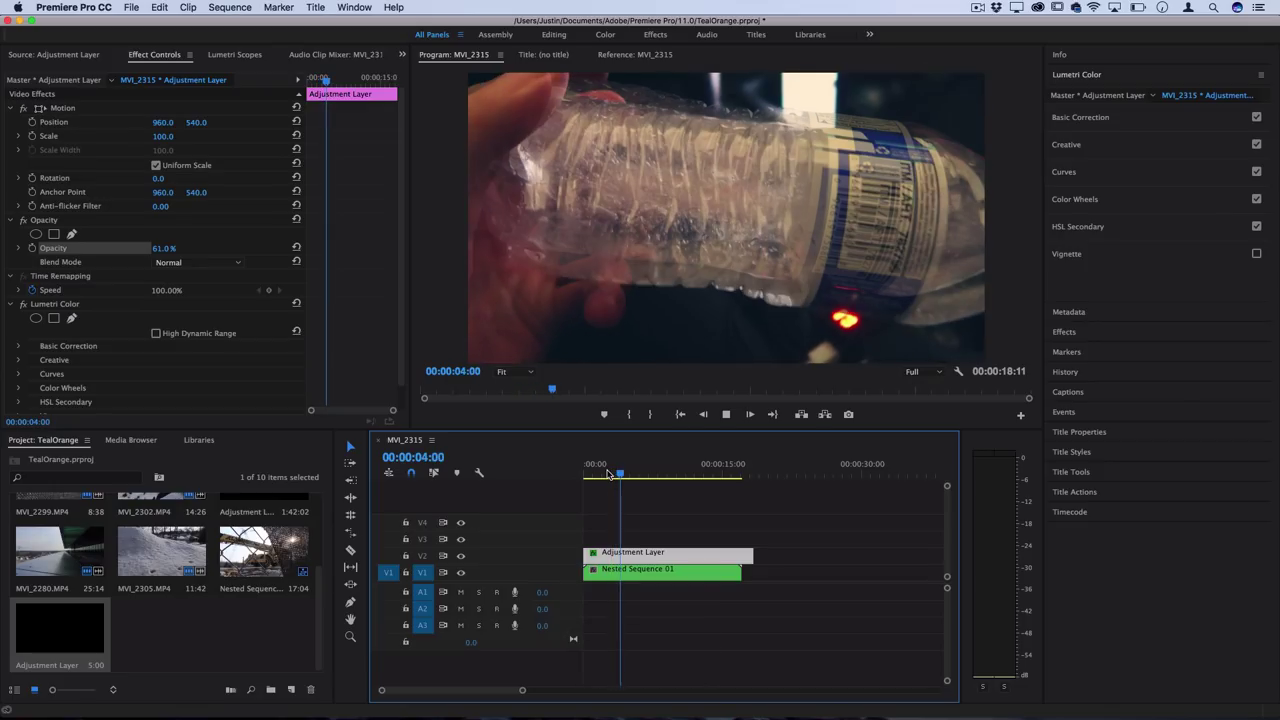
pyautogui.press('space')
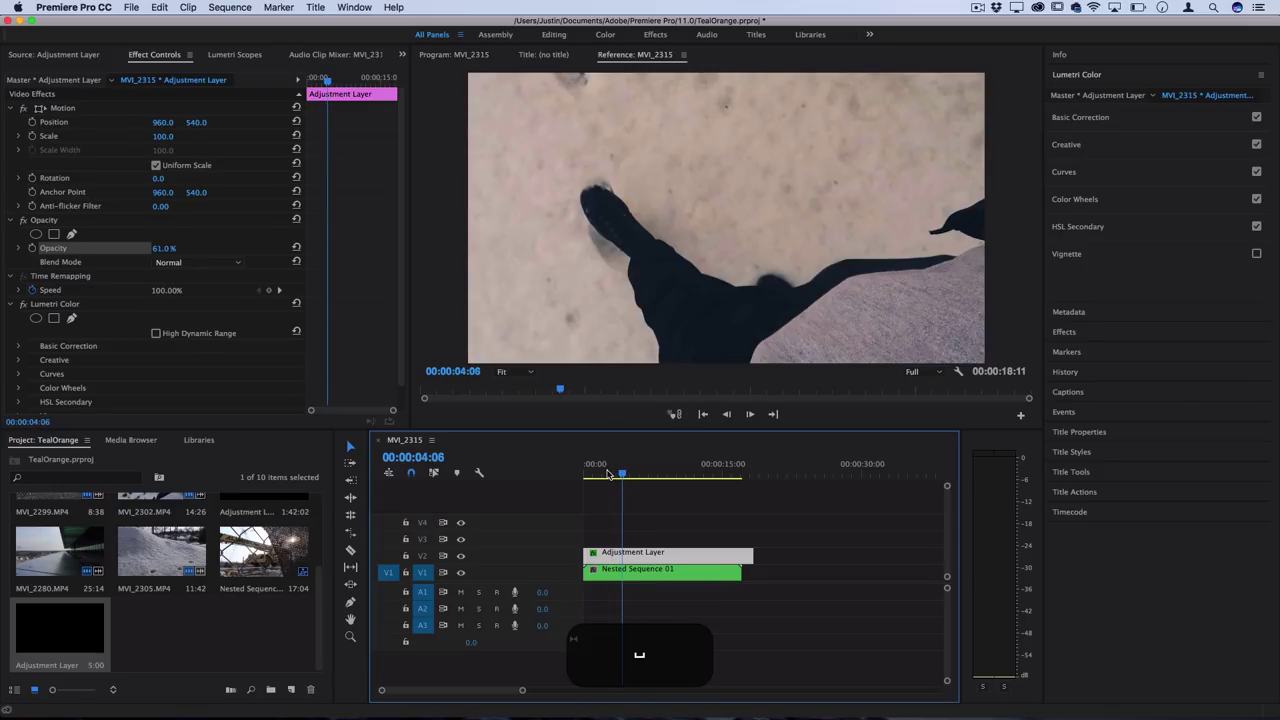
pyautogui.rightClick(62, 304)
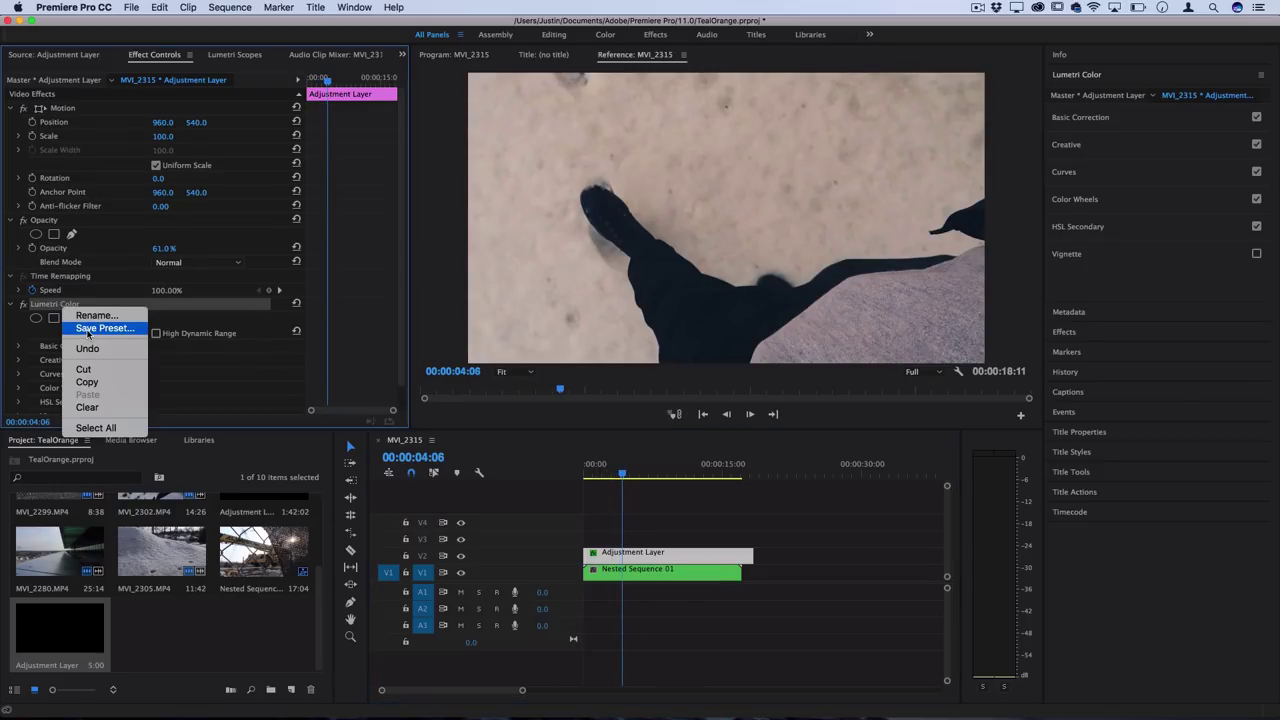
pyautogui.click(87, 329)
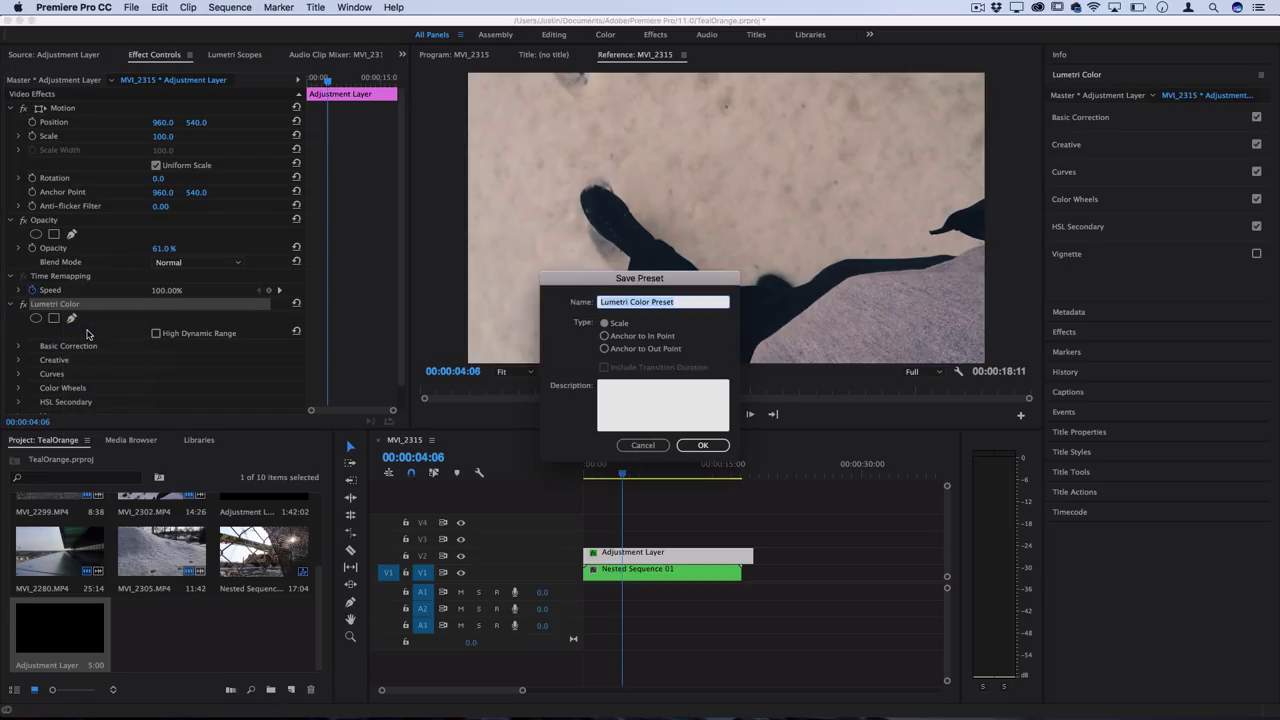
pyautogui.click(703, 445)
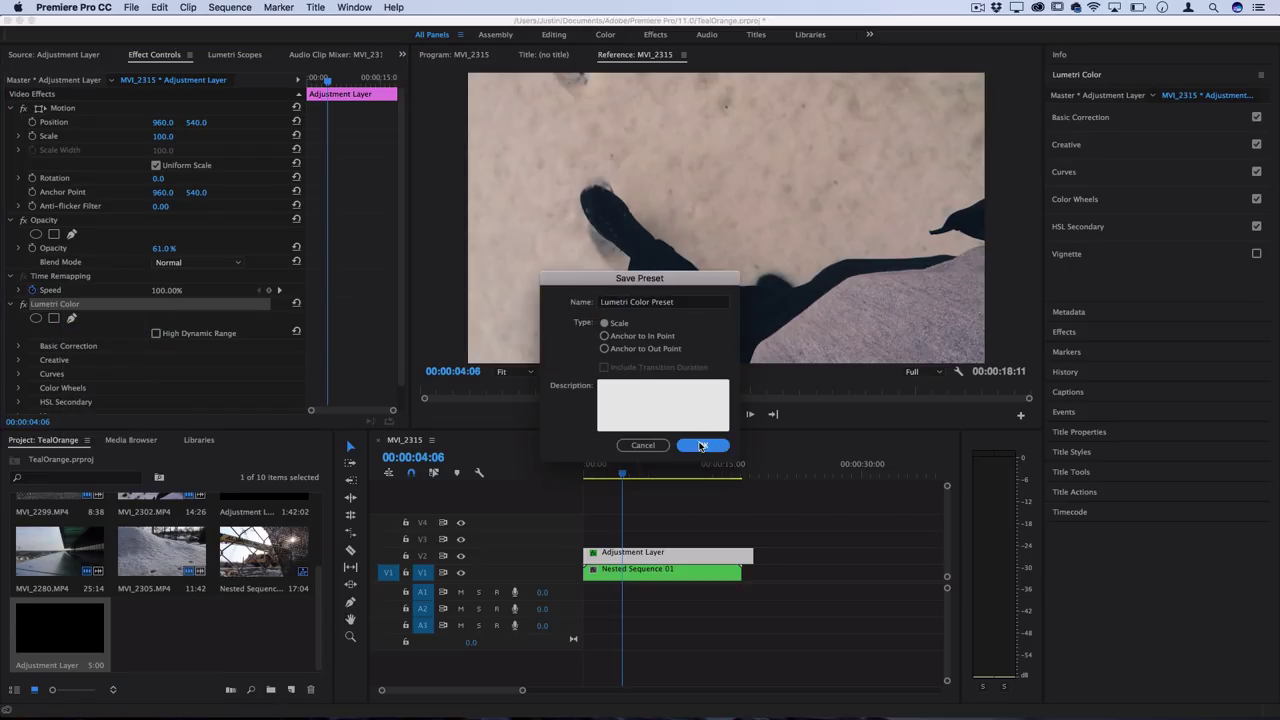
pyautogui.click(1063, 334)
# - Expand the Presets folder and select the teal and orange preset beside Lumetri Color Preset
pyautogui.click(1053, 149)
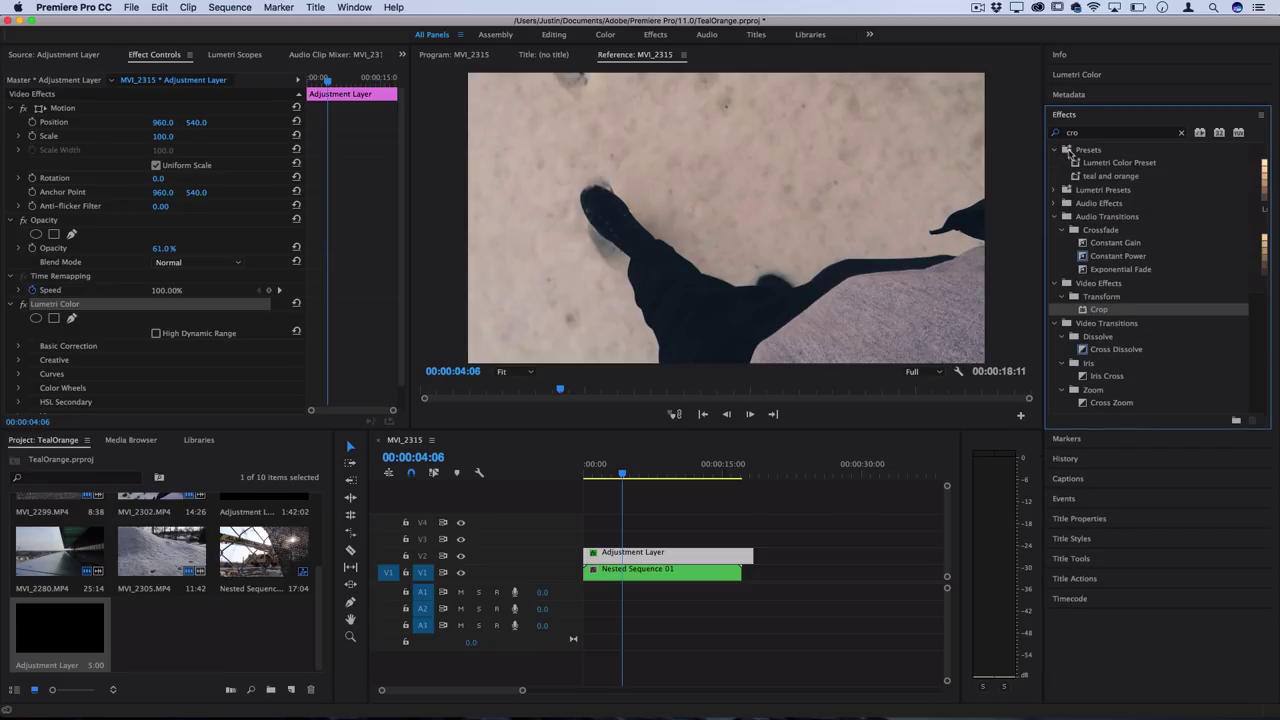
pyautogui.click(1113, 177)
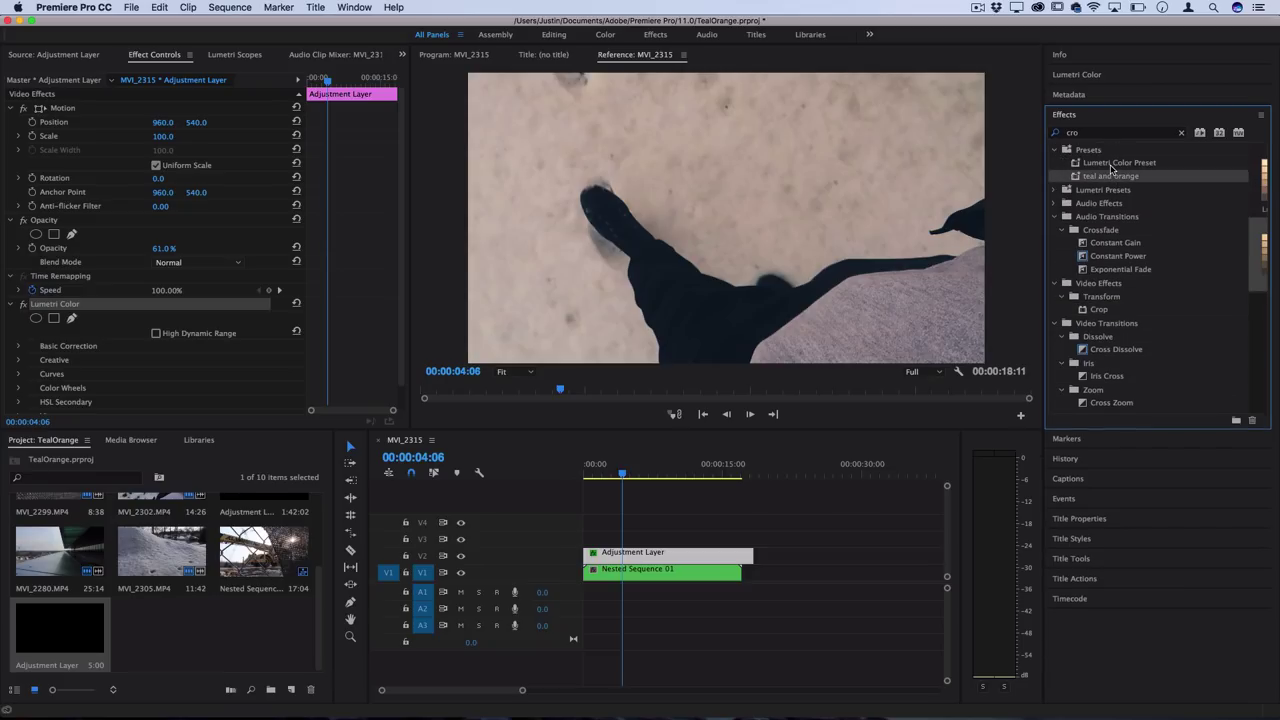